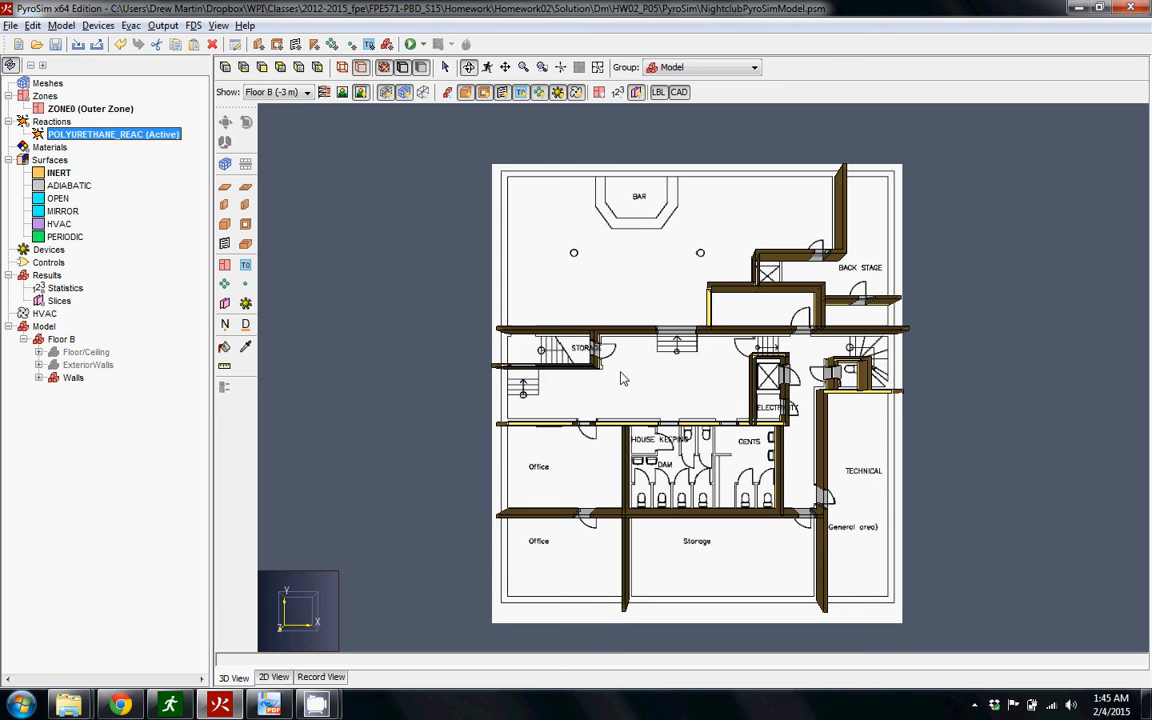
{"action": "scroll", "coordinate": [645, 348], "scroll_direction": "up", "scroll_amount": 5}
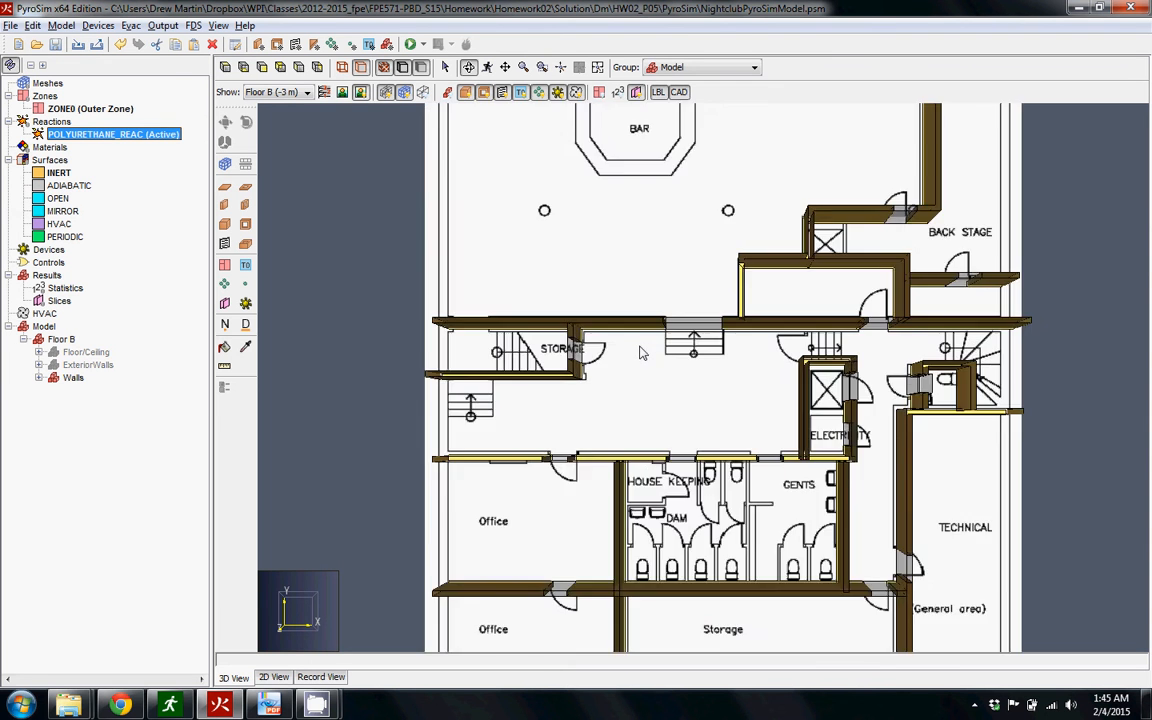
{"action": "scroll", "coordinate": [643, 352], "scroll_direction": "down", "scroll_amount": 5}
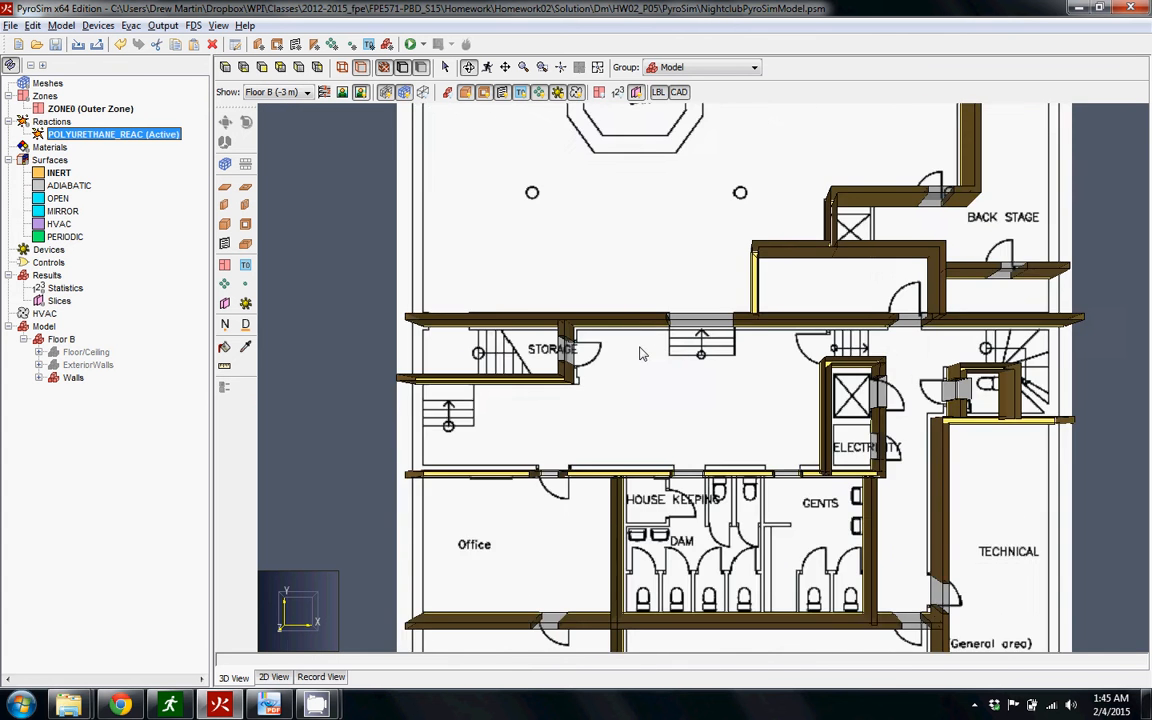
{"action": "scroll", "coordinate": [725, 350], "scroll_direction": "up", "scroll_amount": 1}
{"action": "scroll", "coordinate": [725, 350], "scroll_direction": "down", "scroll_amount": 1}
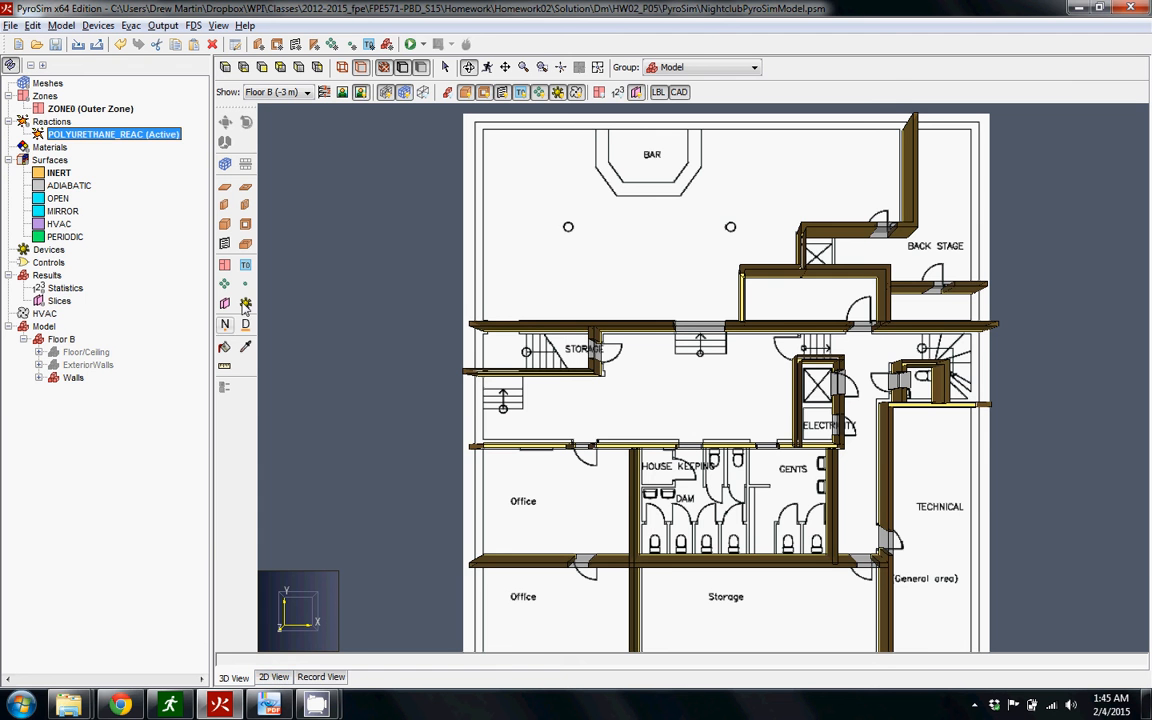
Switch to PDF-XChange Viewer and arrange the FPE_571_S15_HW_2 assignment beside the model, without the search results, to read fire scenario a
{"action": "left_click", "coordinate": [268, 705]}
{"action": "left_click", "coordinate": [82, 91]}
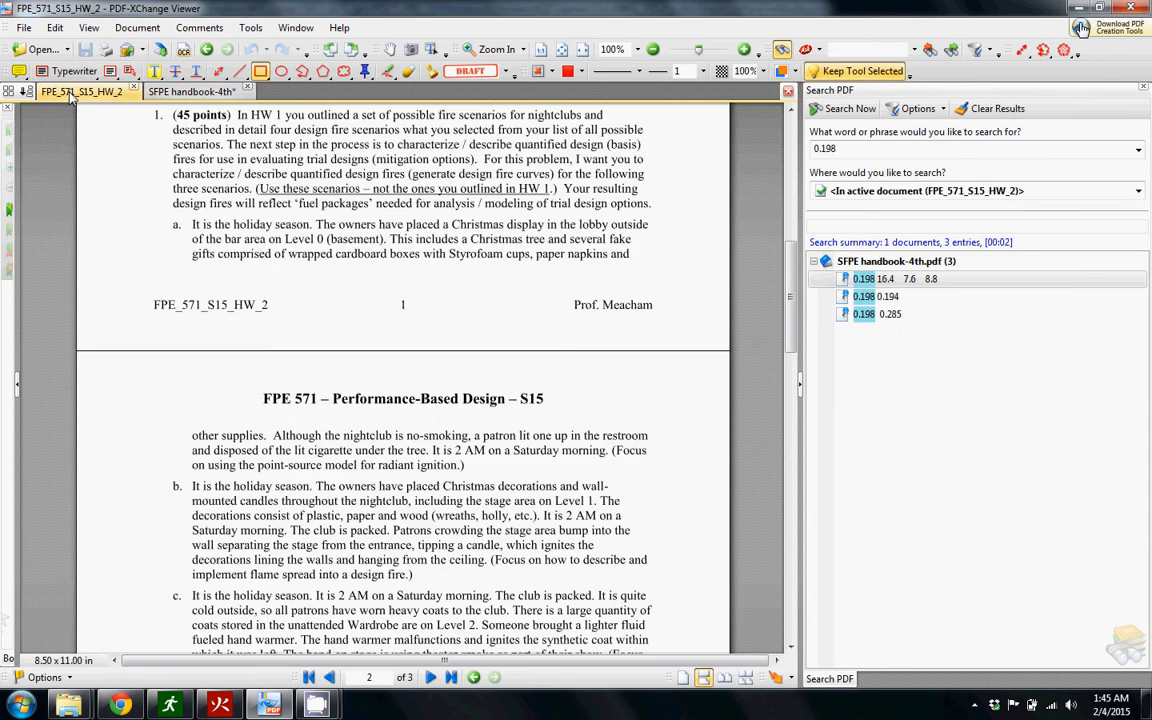
{"action": "double_click", "coordinate": [285, 7]}
{"action": "left_click_drag", "start_coordinate": [735, 107], "coordinate": [1150, 110]}
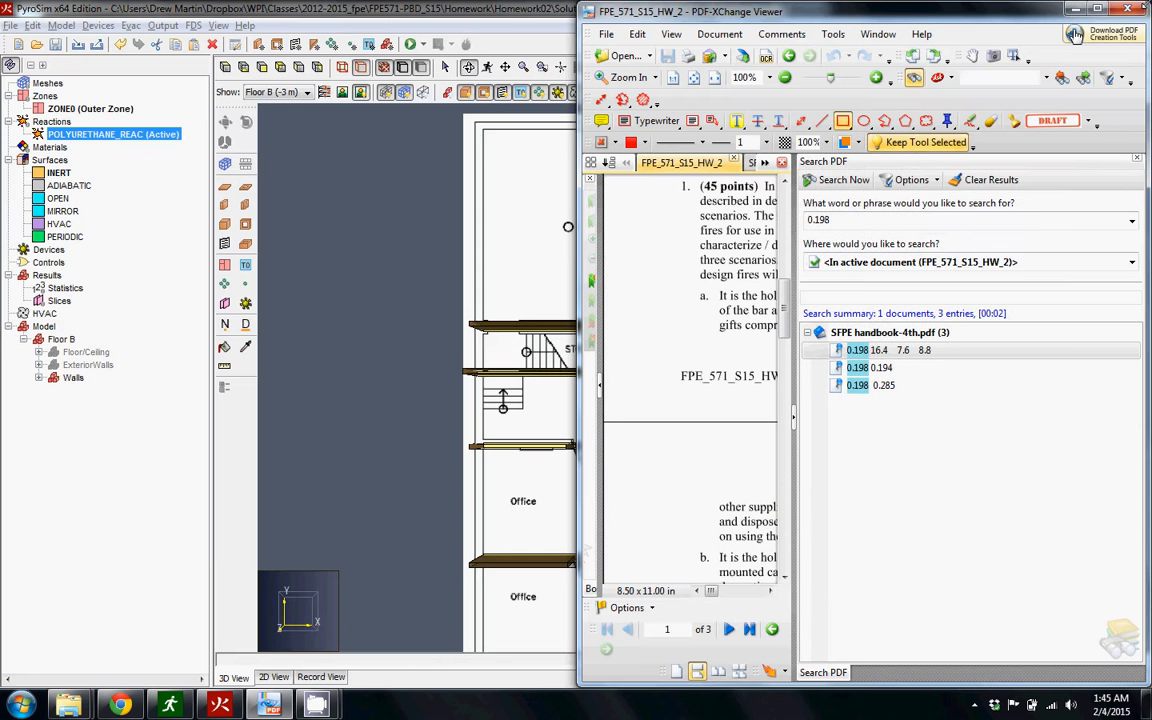
{"action": "left_click", "coordinate": [1137, 161]}
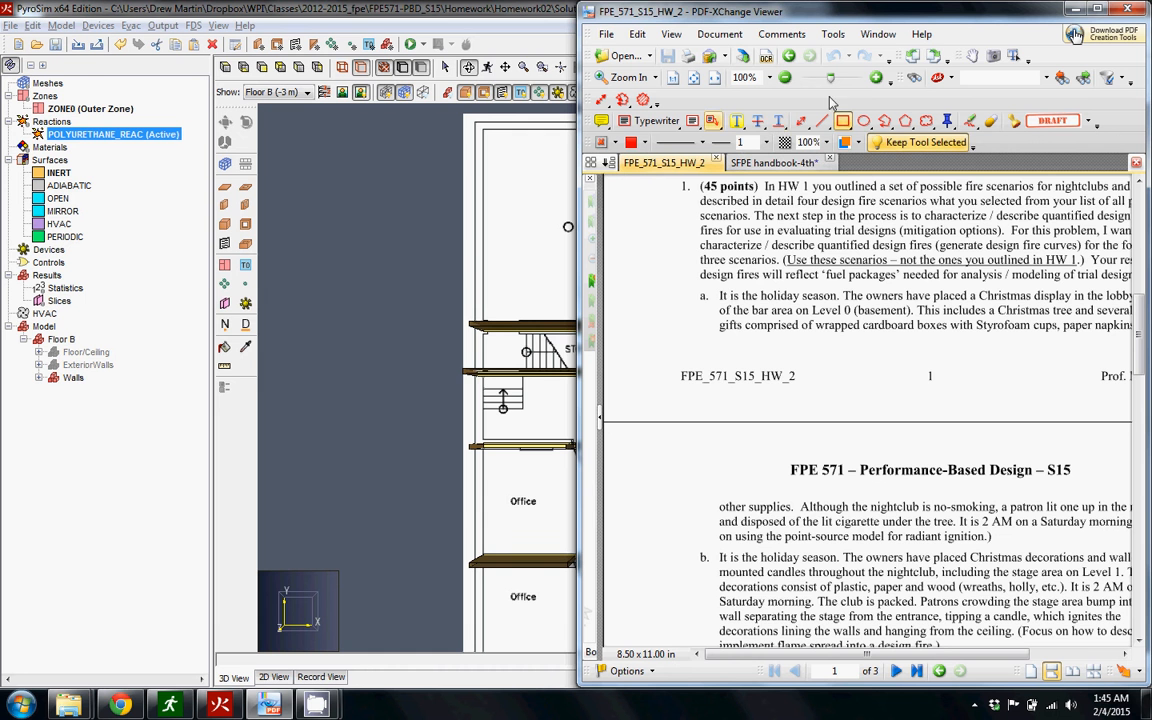
{"action": "left_click", "coordinate": [971, 55]}
{"action": "left_click_drag", "start_coordinate": [1034, 324], "coordinate": [957, 324]}
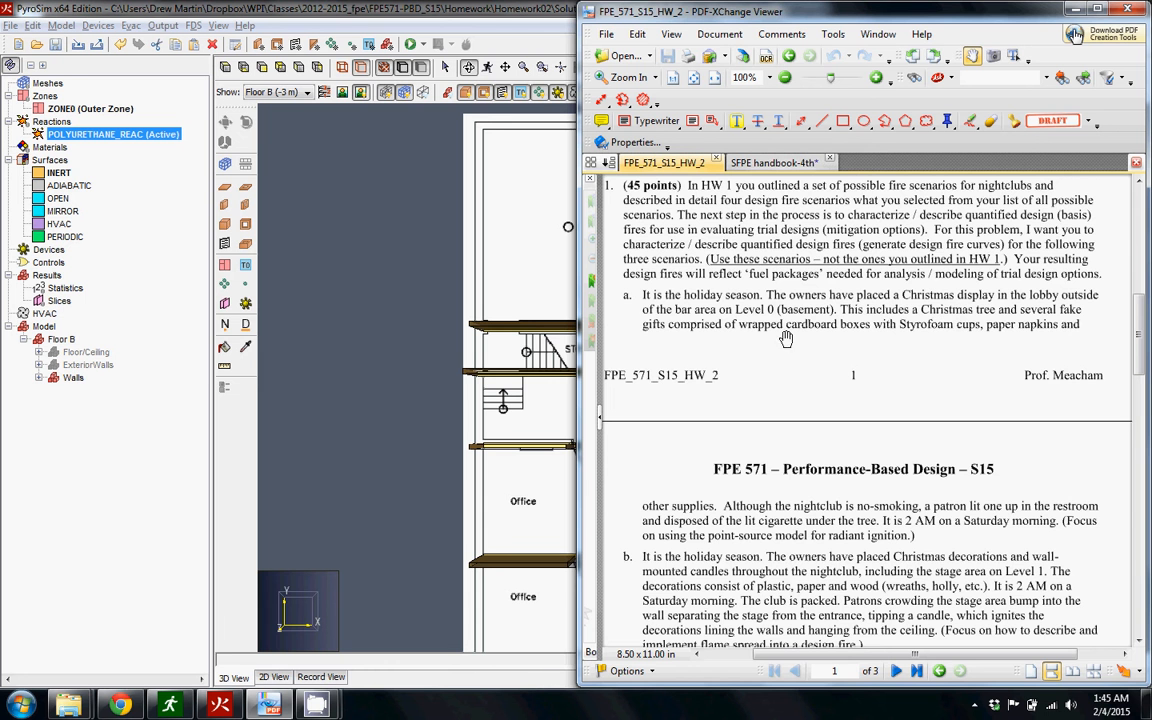
{"action": "left_click_drag", "start_coordinate": [786, 339], "coordinate": [781, 342]}
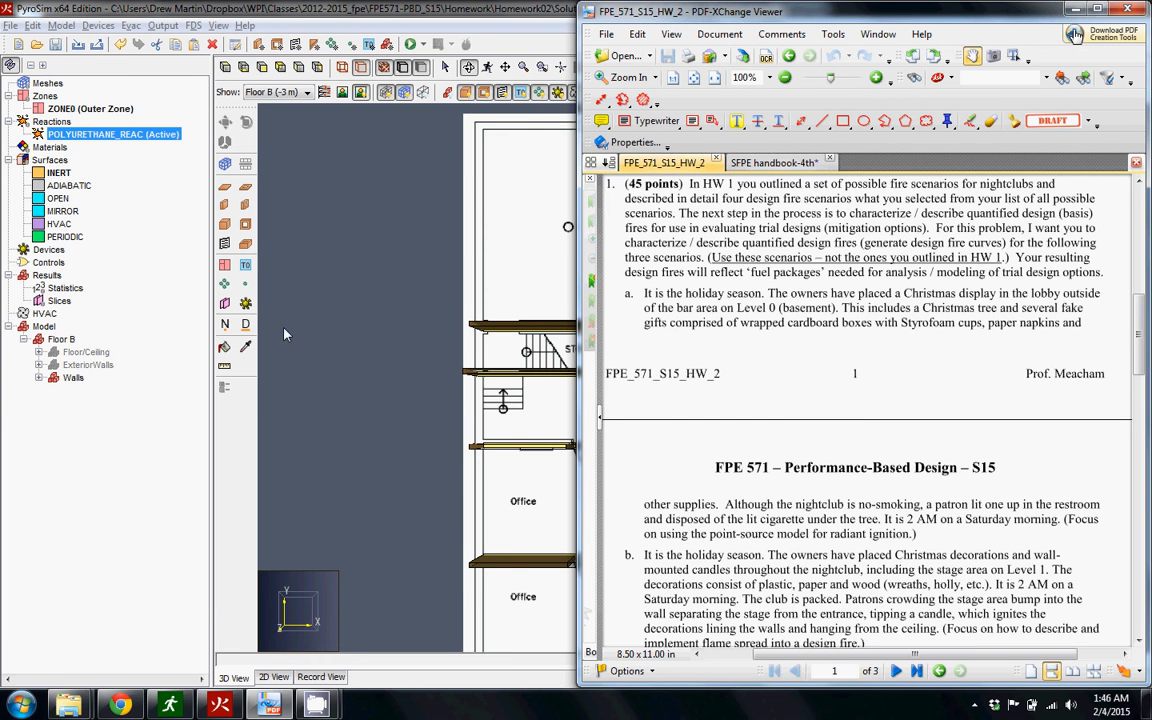
Switch back to PyroSim and draw a slab obstruction about 1.8 m by 1.6 m between the storage door and the stairs below the bar area
{"action": "left_click", "coordinate": [322, 345]}
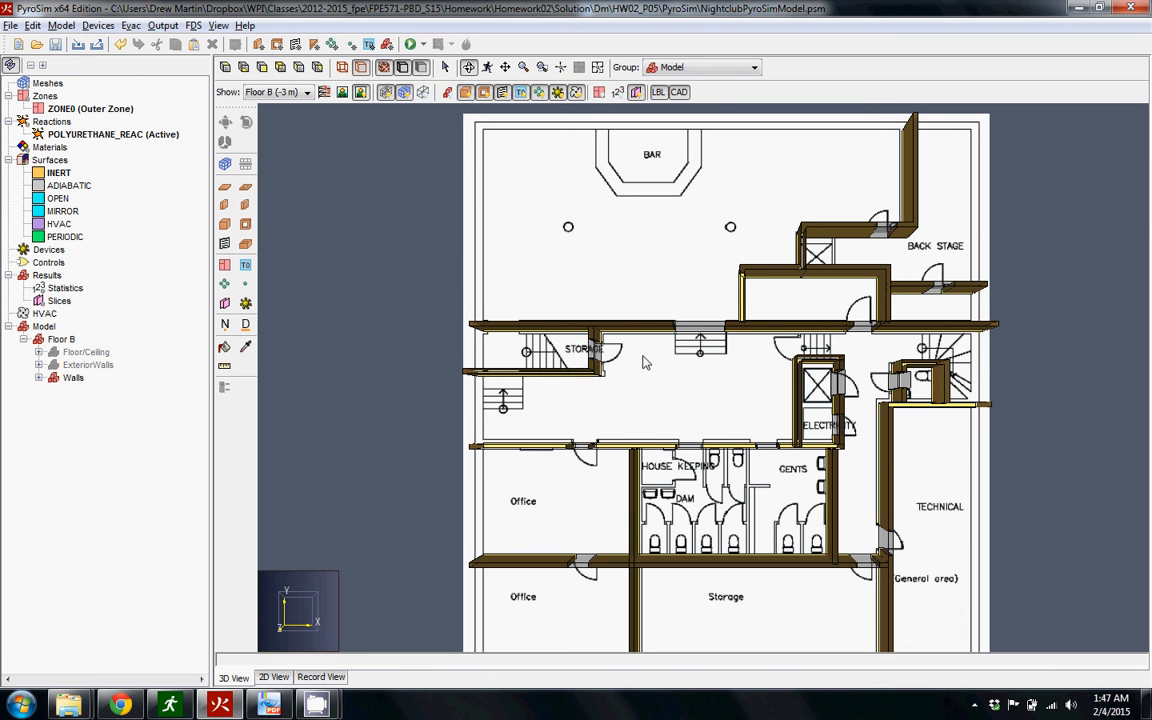
{"action": "scroll", "coordinate": [643, 360], "scroll_direction": "up", "scroll_amount": 6}
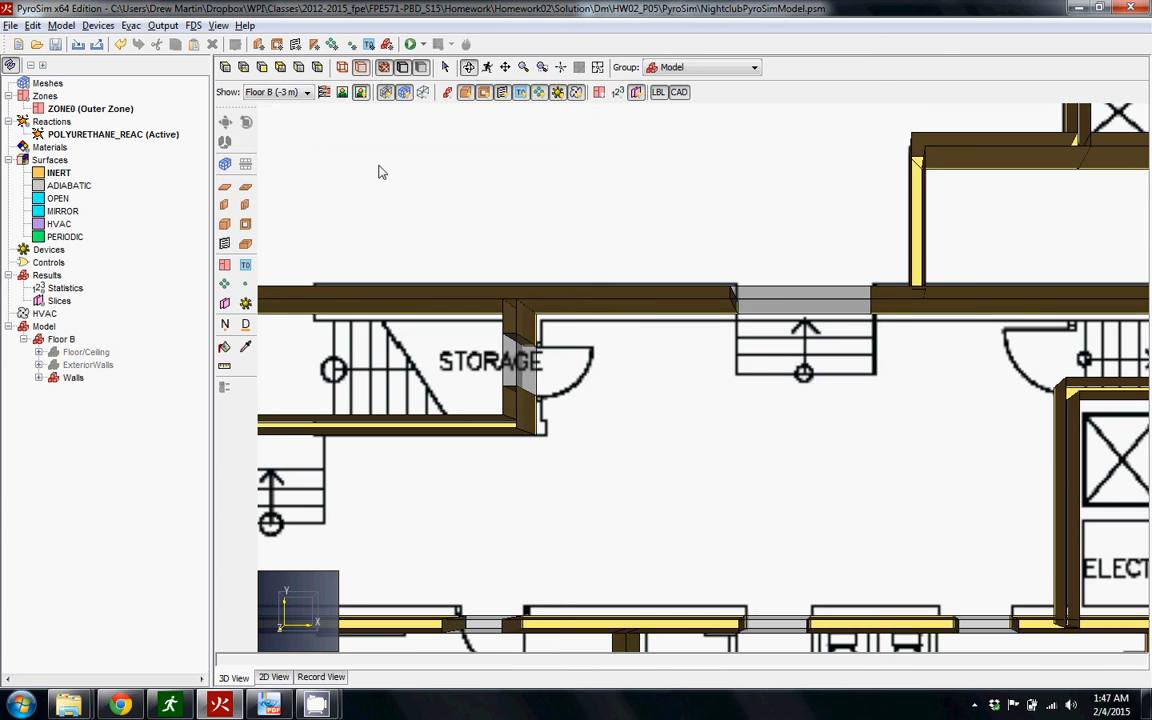
{"action": "left_click", "coordinate": [224, 186]}
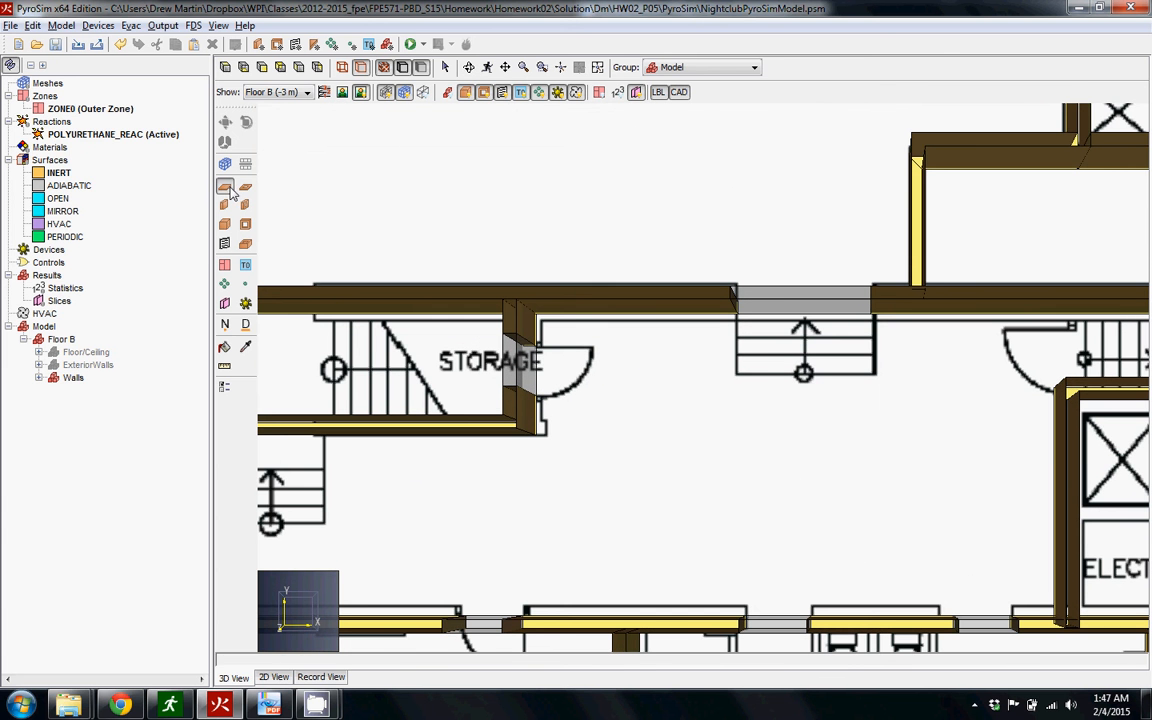
{"action": "left_click", "coordinate": [727, 322]}
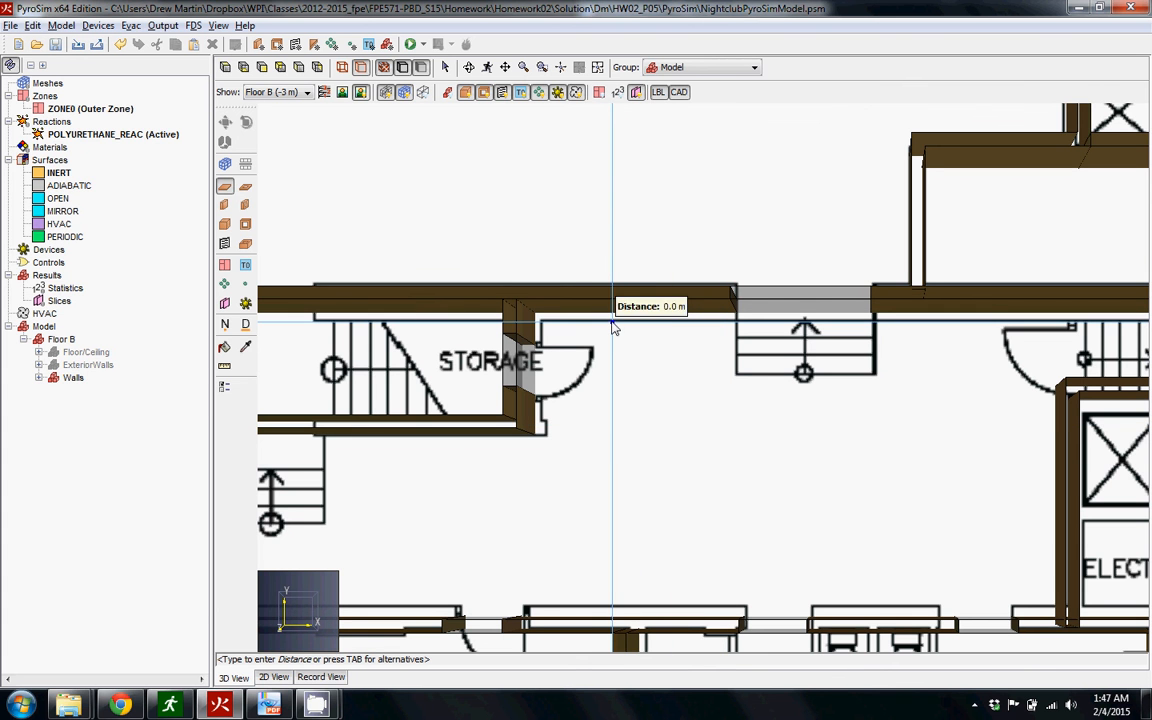
{"action": "left_click", "coordinate": [740, 330]}
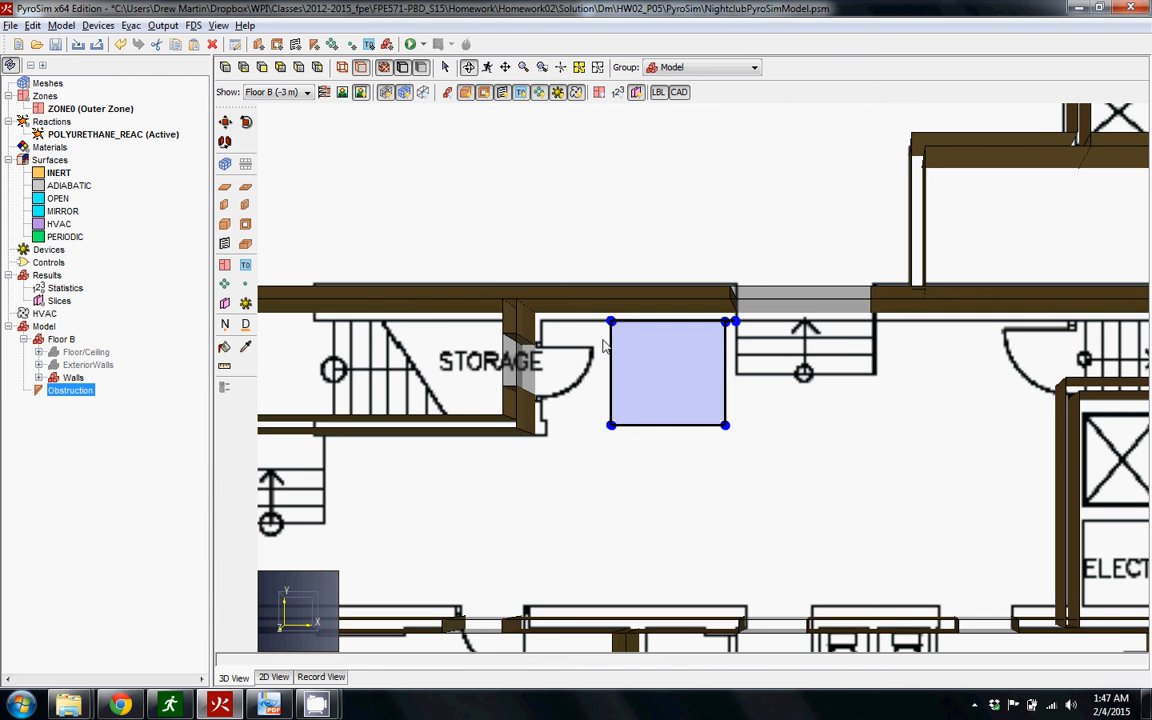
Rename the new slab obstruction as Obstruction (Fire)
{"action": "left_click", "coordinate": [78, 404]}
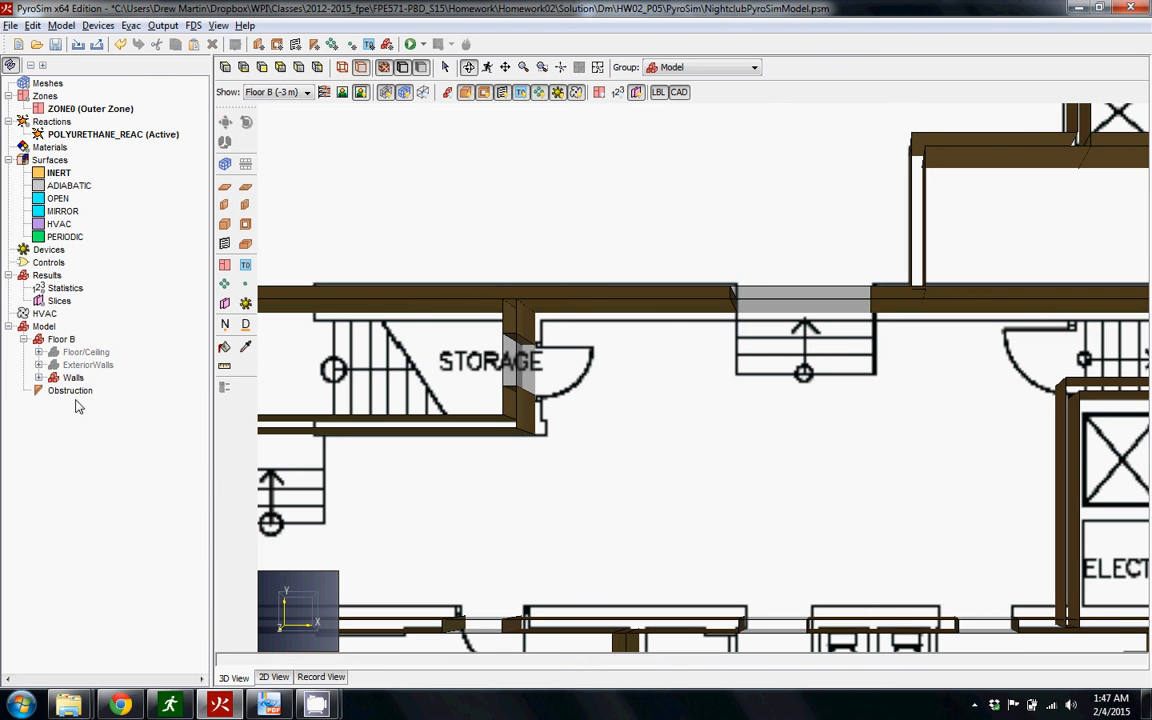
{"action": "left_click", "coordinate": [77, 392]}
{"action": "double_click", "coordinate": [77, 392]}
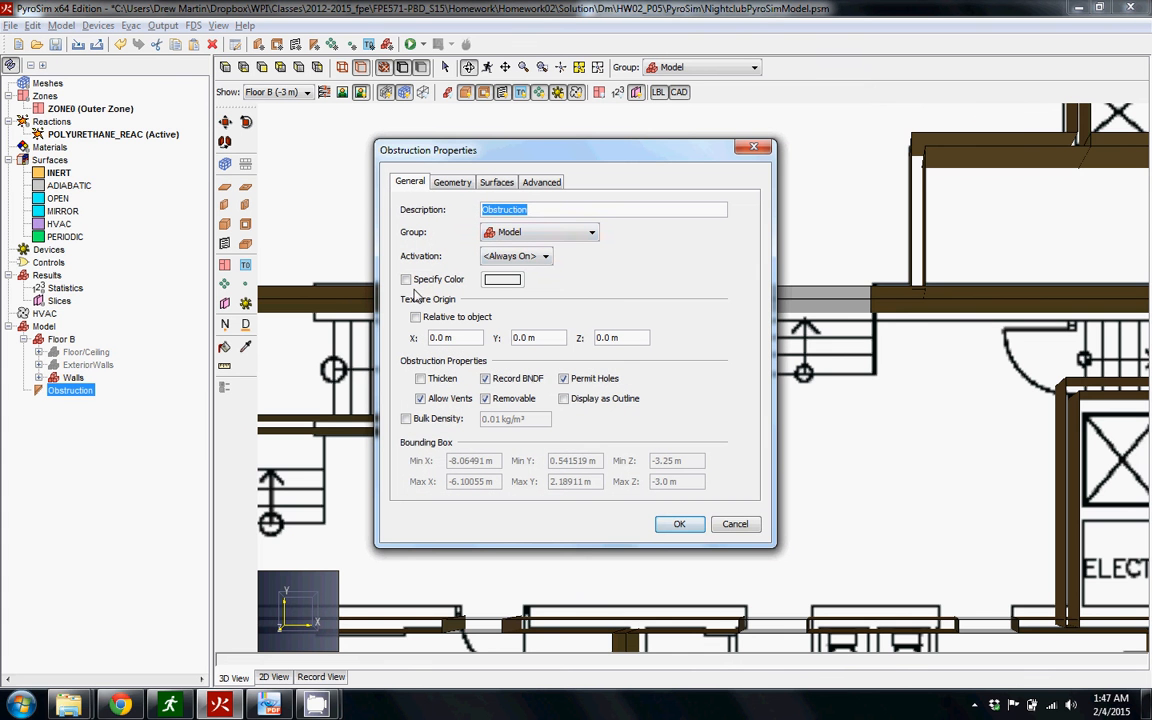
{"action": "left_click", "coordinate": [549, 212]}
{"action": "type", "text": "(Fire)"}
{"action": "key", "text": "Return"}
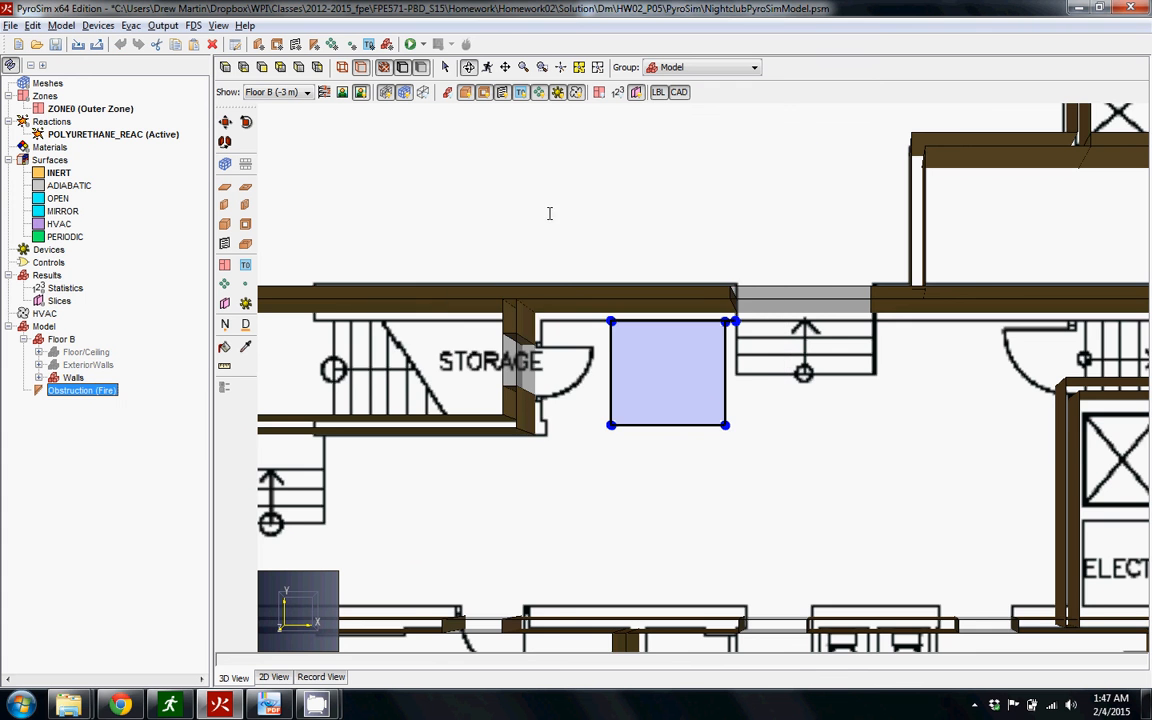
Open the geometry properties of the fire obstruction and set the Z of its first base polygon point to -3 m
{"action": "scroll", "coordinate": [595, 490], "scroll_direction": "down", "scroll_amount": 2}
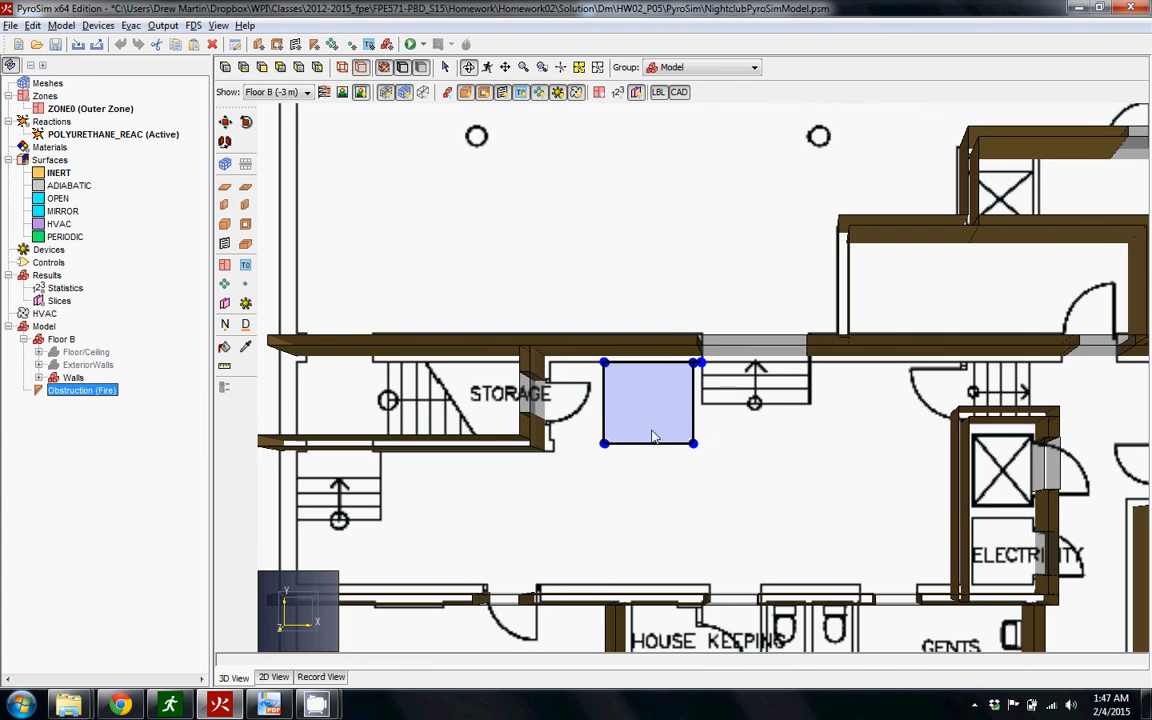
{"action": "left_click_drag", "start_coordinate": [692, 506], "coordinate": [679, 457]}
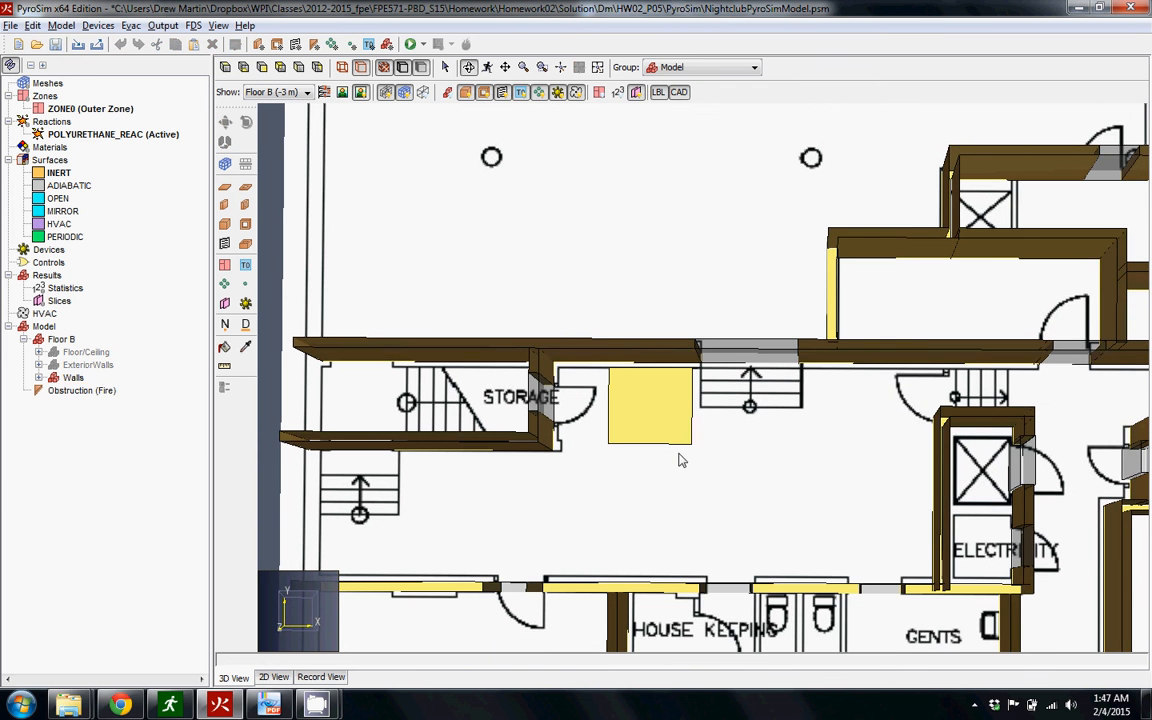
{"action": "left_click", "coordinate": [643, 413]}
{"action": "double_click", "coordinate": [651, 425]}
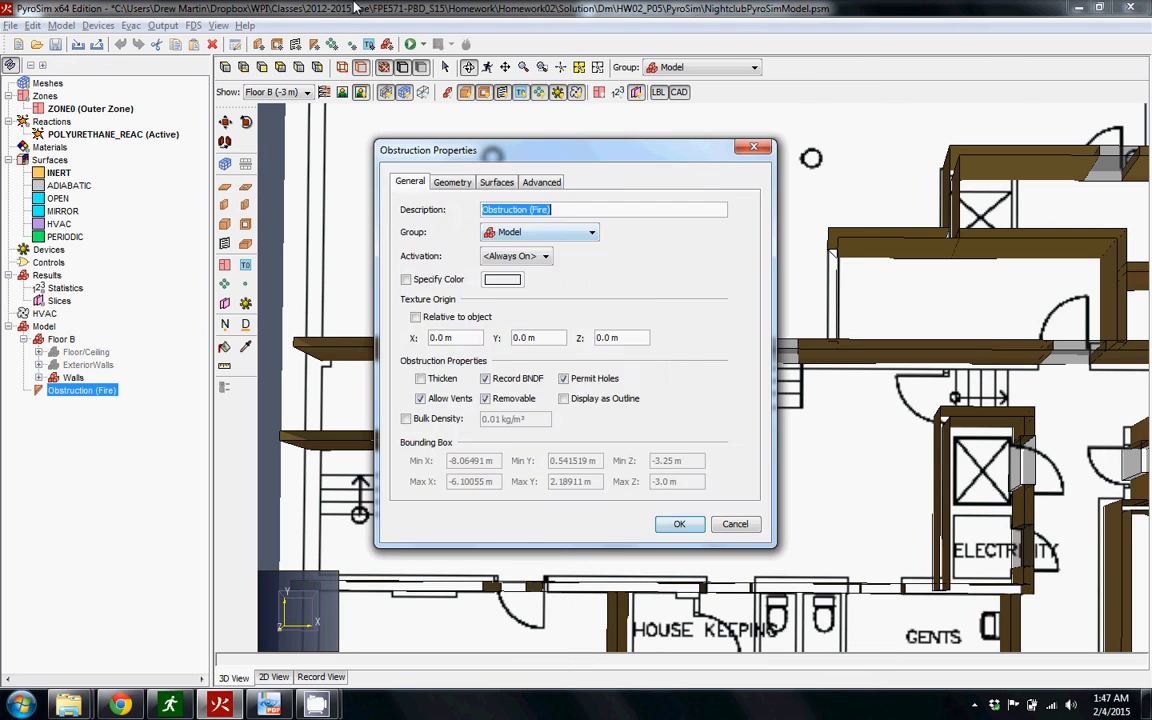
{"action": "left_click", "coordinate": [452, 182]}
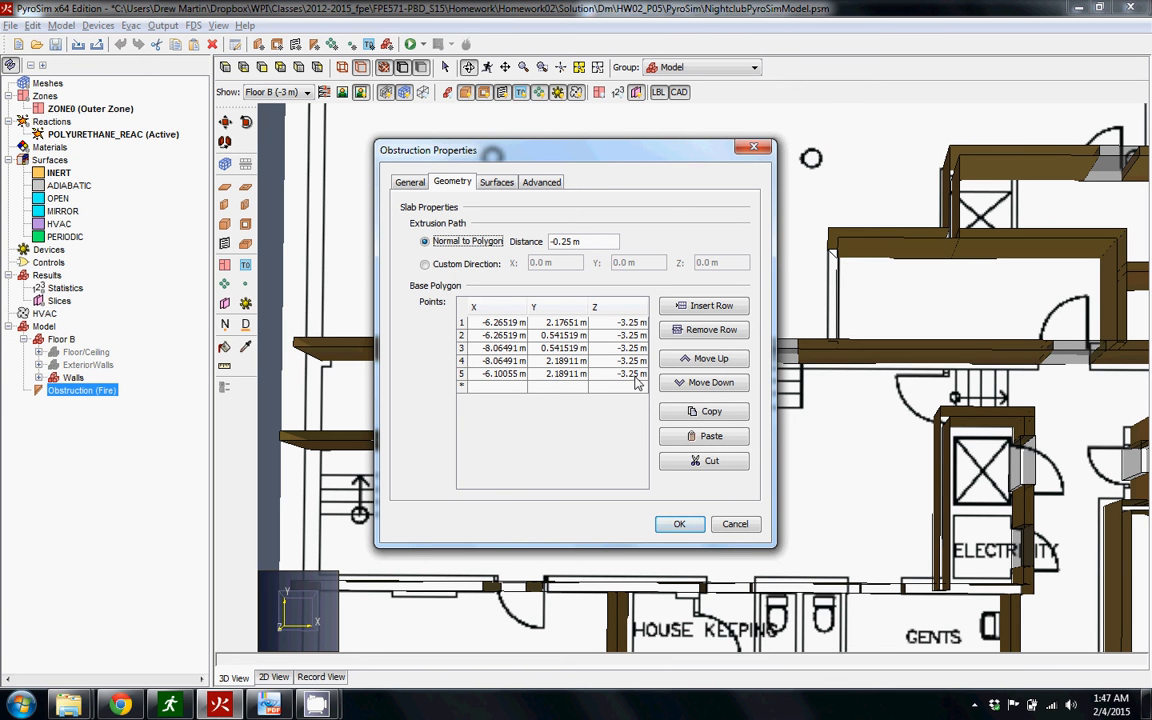
{"action": "left_click", "coordinate": [624, 326]}
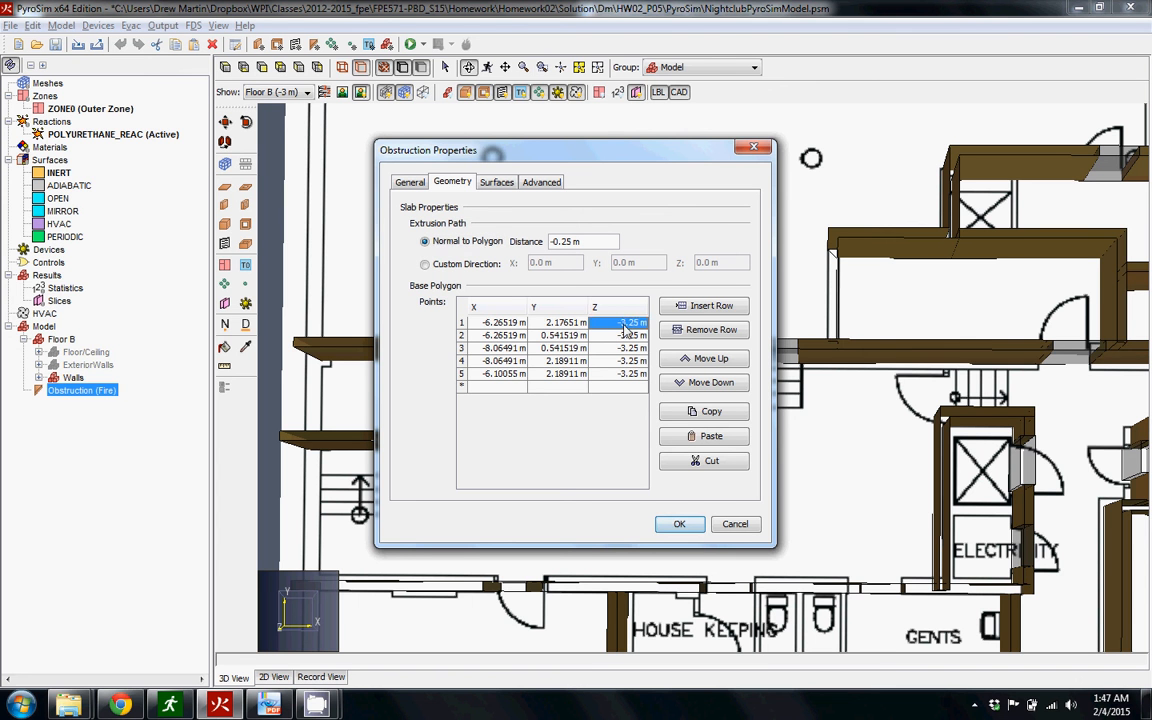
{"action": "type", "text": "-3"}
{"action": "key", "text": "Return"}
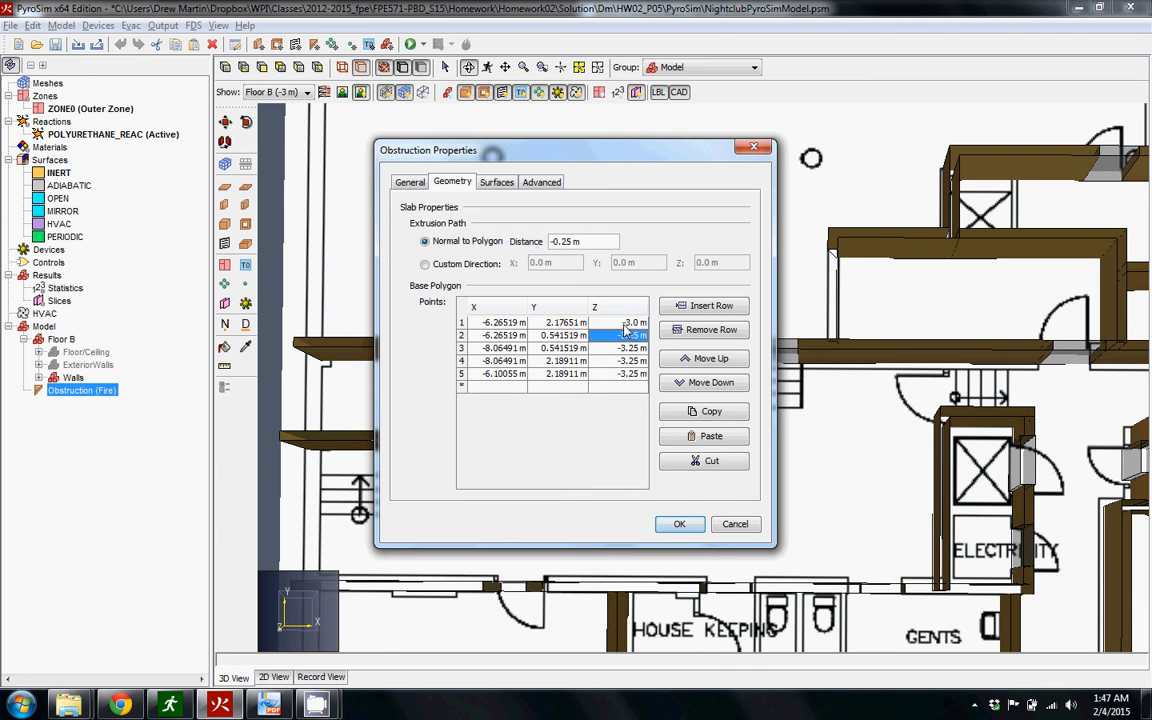
Copy the first point's Z value of -3.0 m to the other four base polygon points, leaving no extra row
{"action": "left_click", "coordinate": [624, 324]}
{"action": "key", "text": "Down"}
{"action": "type", "text": "-3.0 m"}
{"action": "key", "text": "ctrl+Down"}
{"action": "key", "text": "Down"}
{"action": "type", "text": "-3.0 m"}
{"action": "key", "text": "Up"}
{"action": "type", "text": "-3.0 m"}
{"action": "key", "text": "Down"}
{"action": "key", "text": "Down"}
{"action": "key", "text": "Down"}
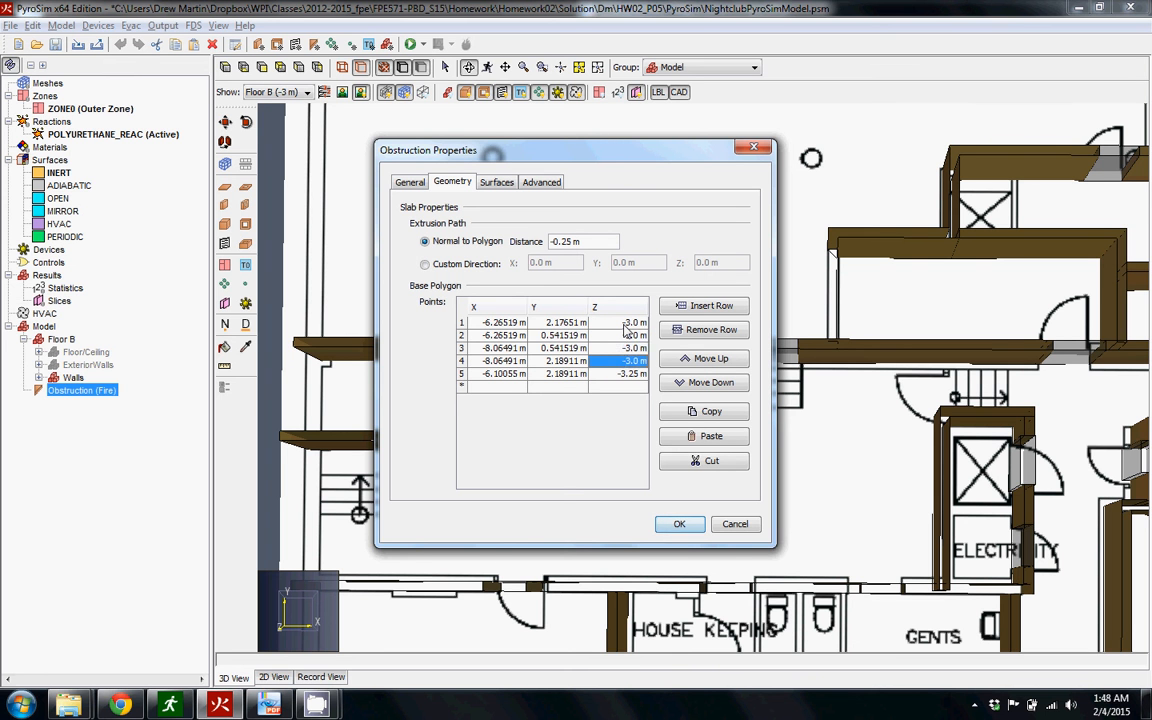
{"action": "type", "text": "-3.0 m"}
{"action": "key", "text": "Up"}
{"action": "key", "text": "Down"}
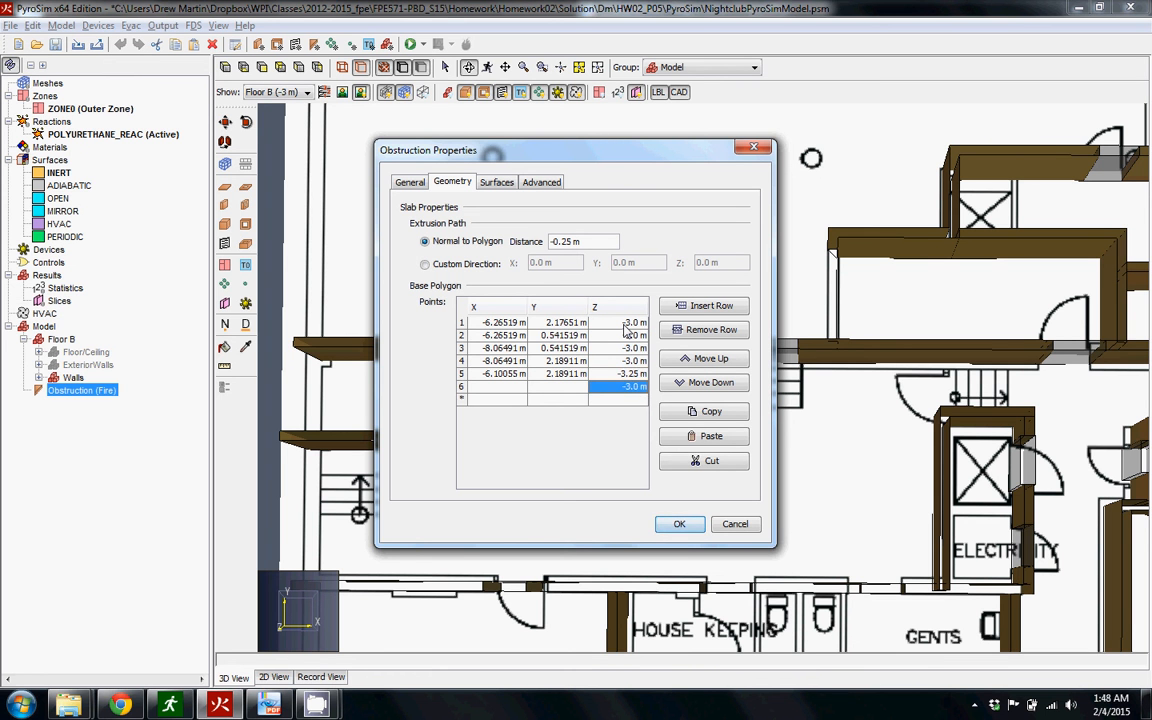
{"action": "key", "text": "BackSpace"}
{"action": "key", "text": "Up"}
{"action": "type", "text": "-3.0 m"}
{"action": "key", "text": "Down"}
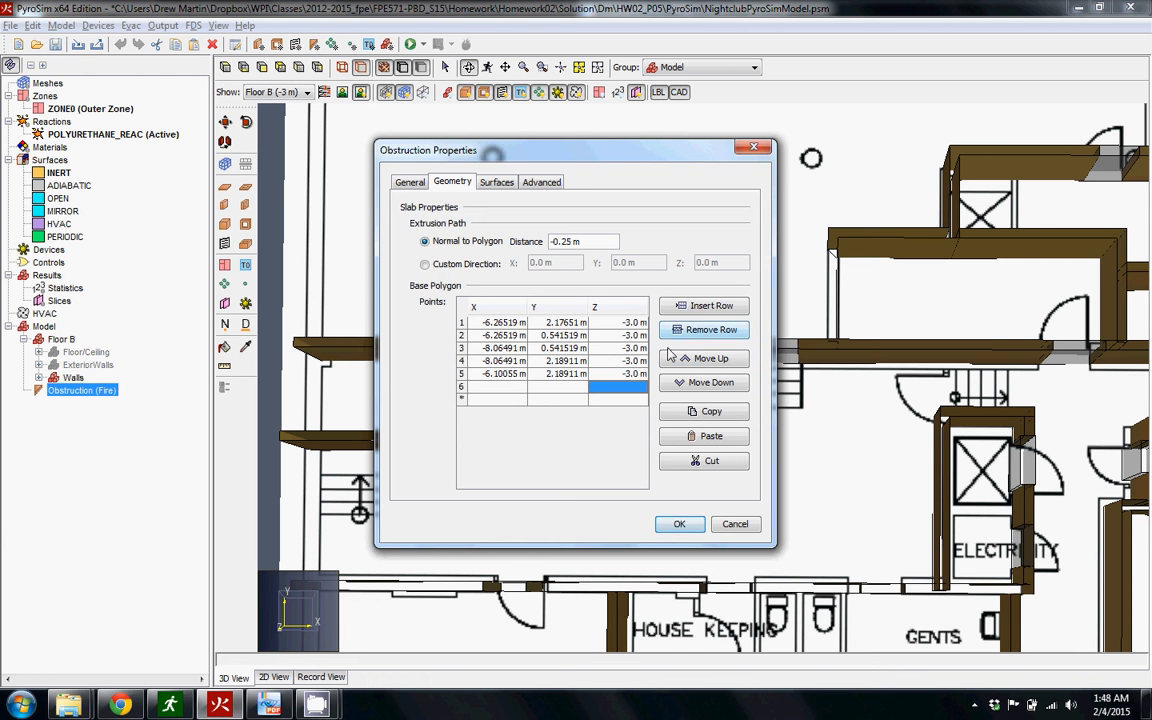
{"action": "left_click", "coordinate": [712, 329]}
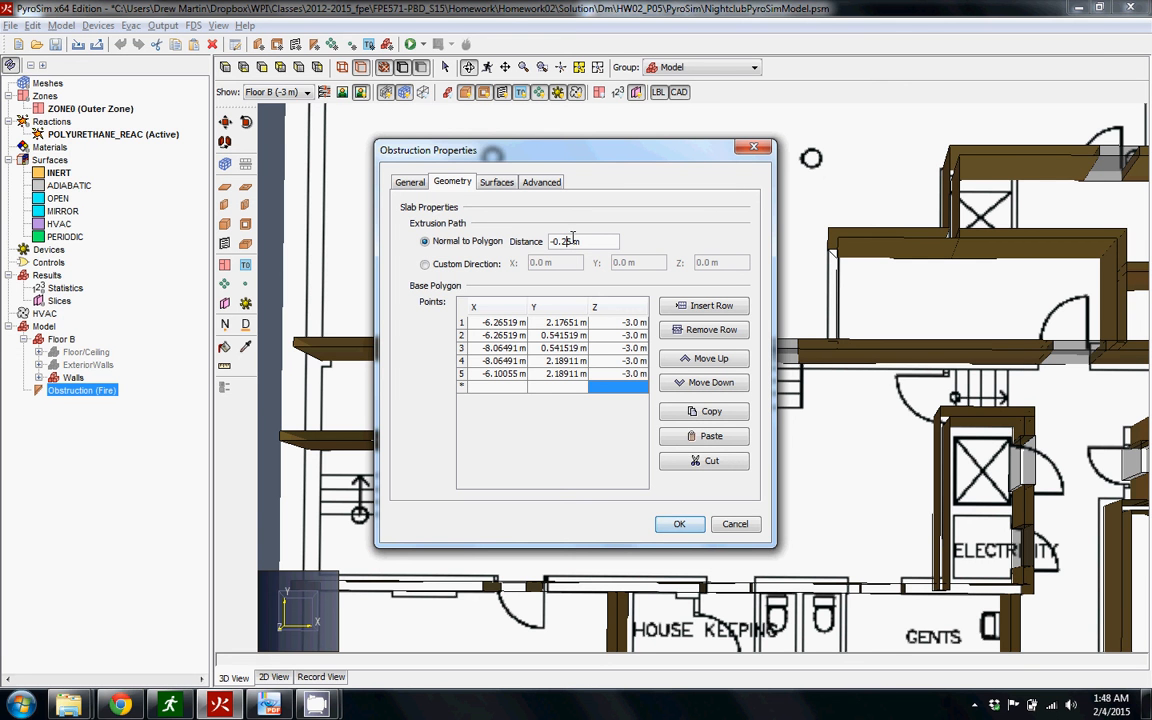
Set the fire obstruction's extrusion distance normal to the polygon to 0.05 m and apply the geometry changes
{"action": "left_click_drag", "start_coordinate": [557, 241], "coordinate": [538, 246]}
{"action": "key", "text": "BackSpace"}
{"action": "key", "text": "Right"}
{"action": "left_click", "coordinate": [676, 524]}
Reverse the extrusion direction of the fire obstruction so that the slab sits on top of the floor
{"action": "left_click_drag", "start_coordinate": [660, 428], "coordinate": [262, 335]}
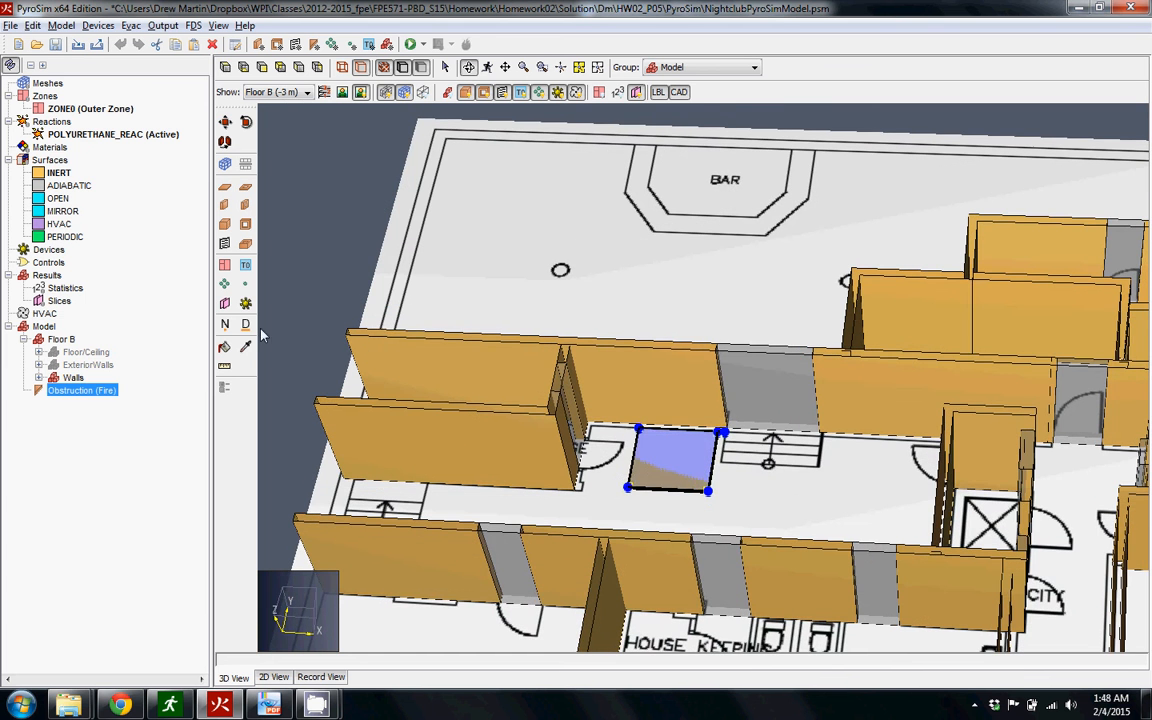
{"action": "left_click_drag", "start_coordinate": [345, 289], "coordinate": [622, 492]}
{"action": "double_click", "coordinate": [80, 390]}
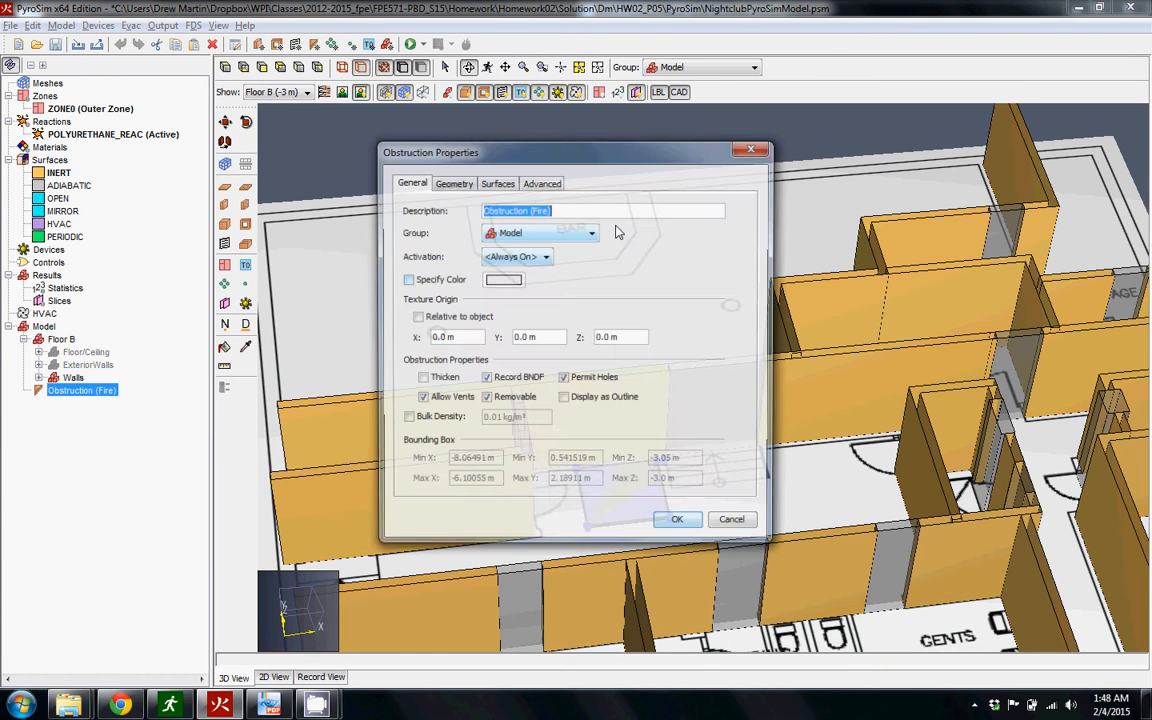
{"action": "left_click", "coordinate": [452, 184]}
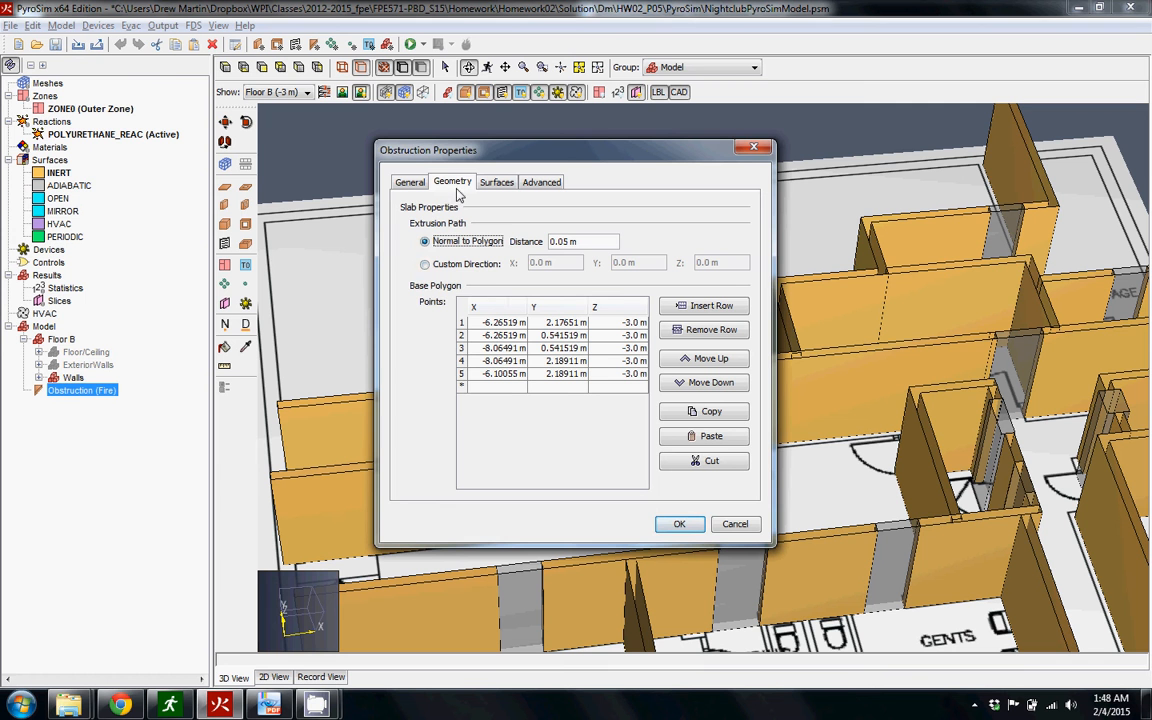
{"action": "left_click", "coordinate": [549, 241]}
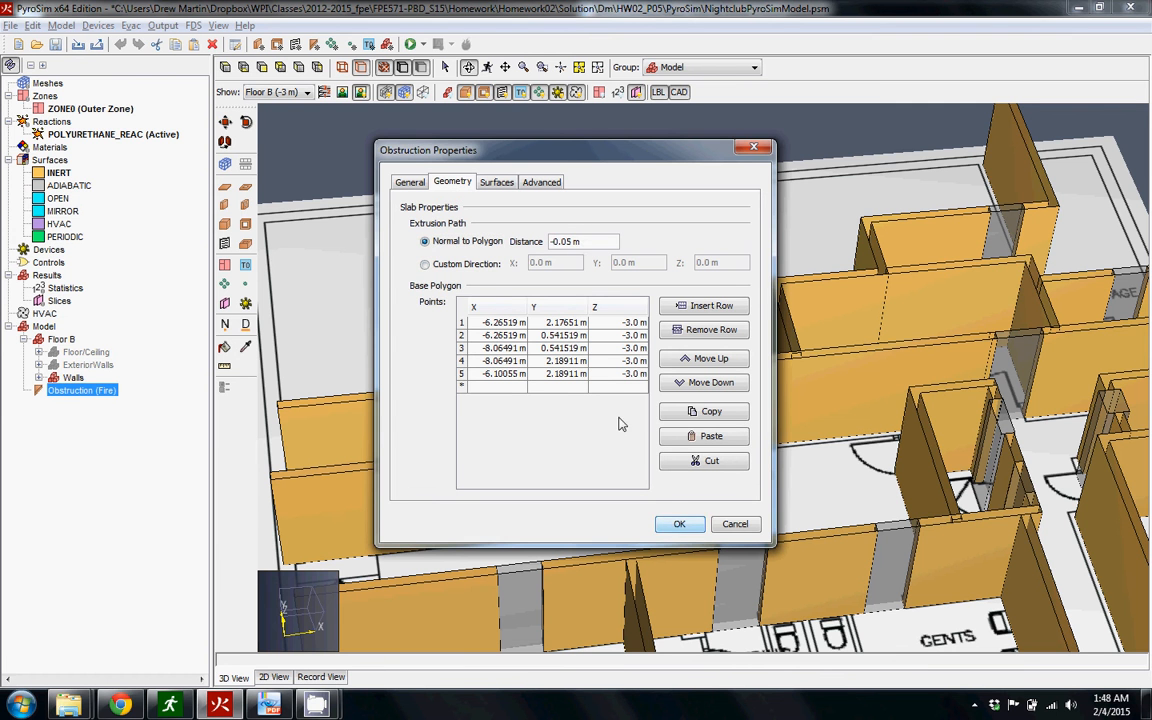
{"action": "left_click", "coordinate": [679, 524]}
{"action": "left_click", "coordinate": [481, 285]}
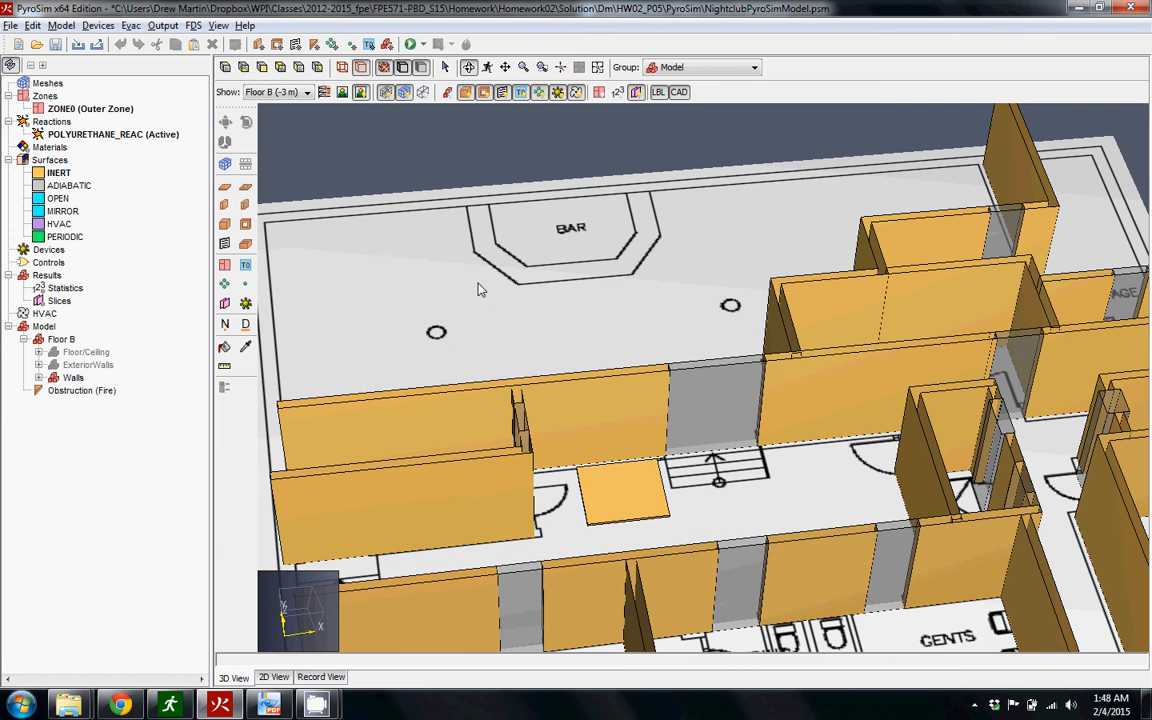
Try to draw a vent over the fire obstruction starting from its corner beside the storage door, and delete the attempt
{"action": "left_click_drag", "start_coordinate": [719, 583], "coordinate": [660, 410]}
{"action": "left_click", "coordinate": [661, 404]}
{"action": "left_click_drag", "start_coordinate": [813, 432], "coordinate": [818, 389]}
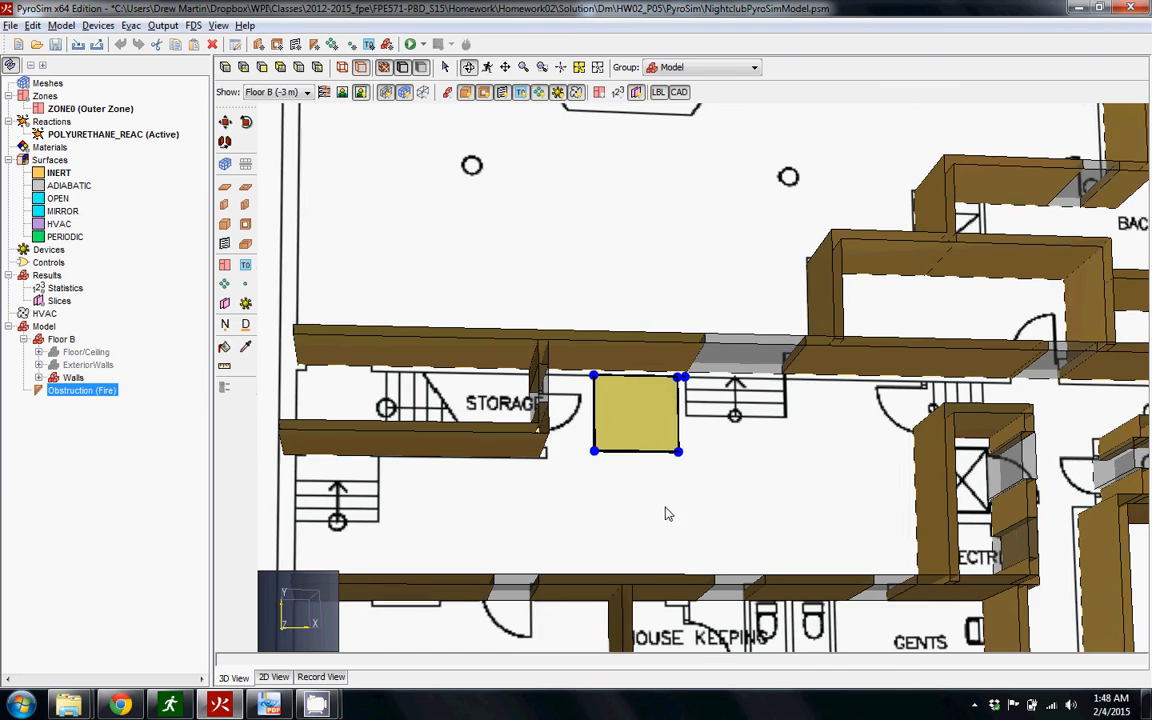
{"action": "left_click_drag", "start_coordinate": [666, 512], "coordinate": [676, 481]}
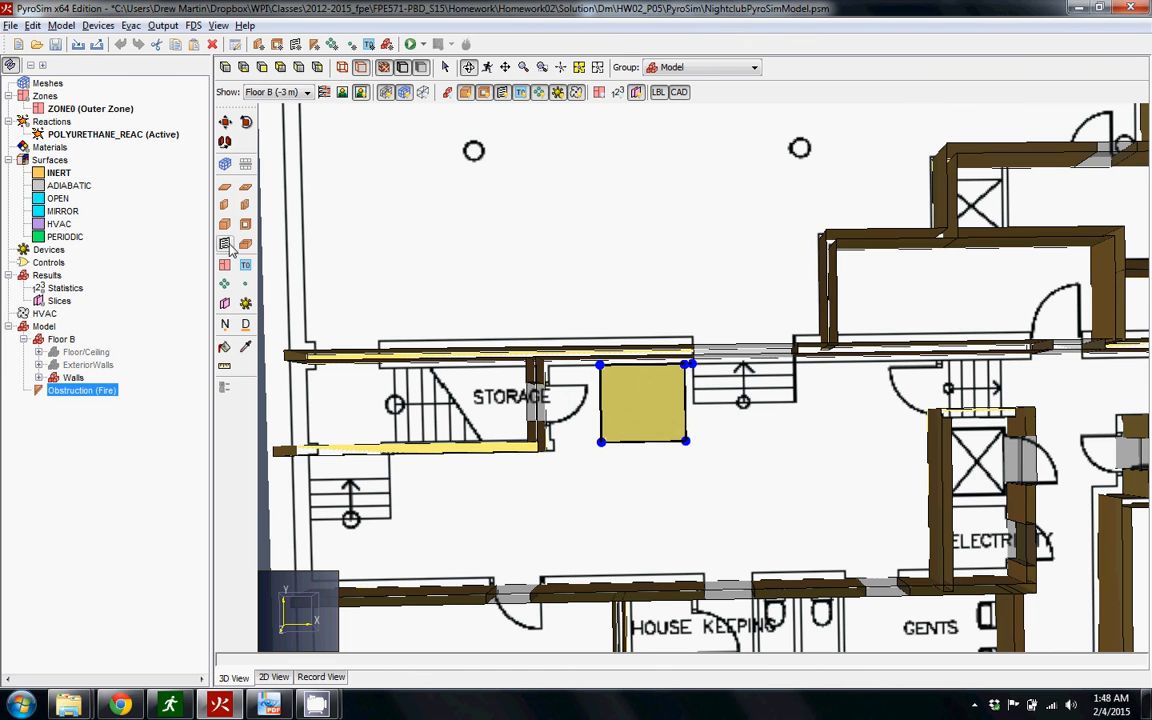
{"action": "left_click", "coordinate": [224, 243]}
{"action": "left_click", "coordinate": [601, 443]}
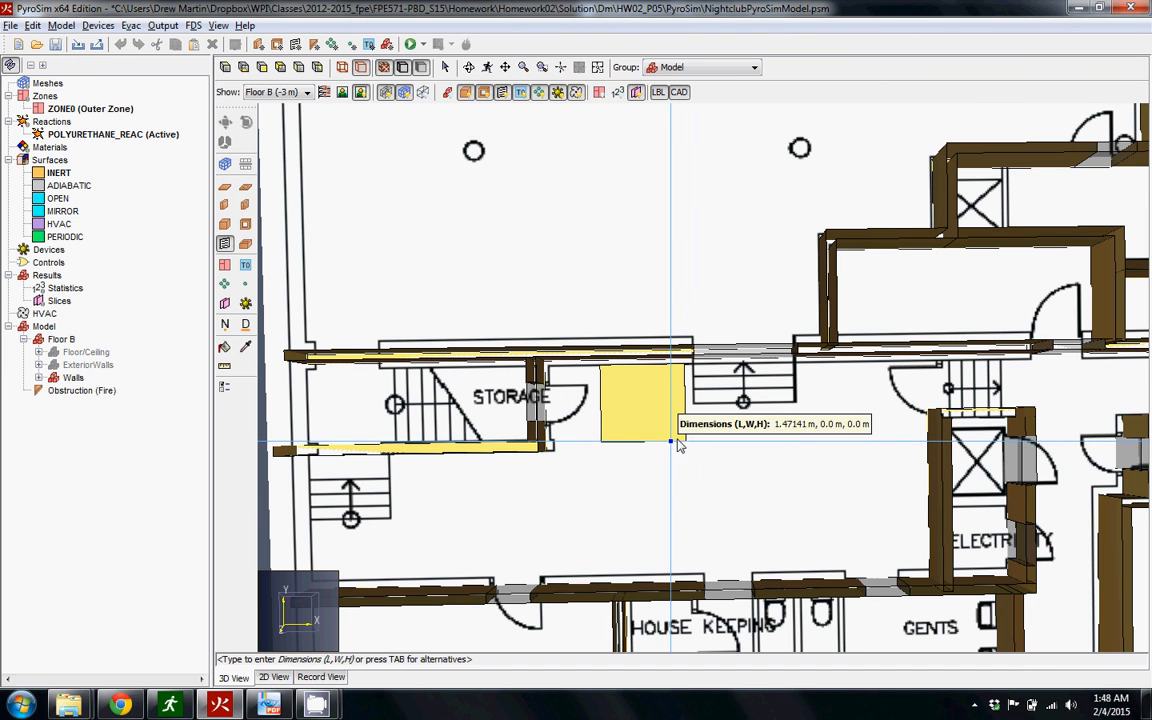
{"action": "left_click", "coordinate": [685, 442]}
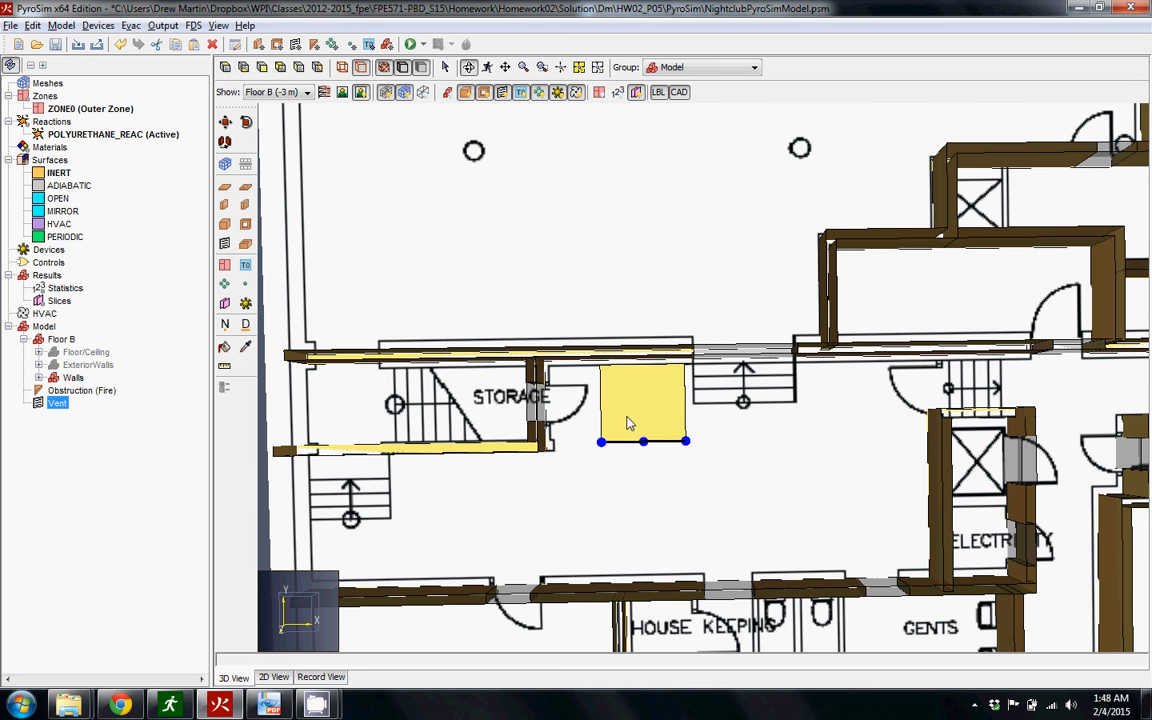
{"action": "key", "text": "Delete"}
{"action": "left_click", "coordinate": [541, 369]}
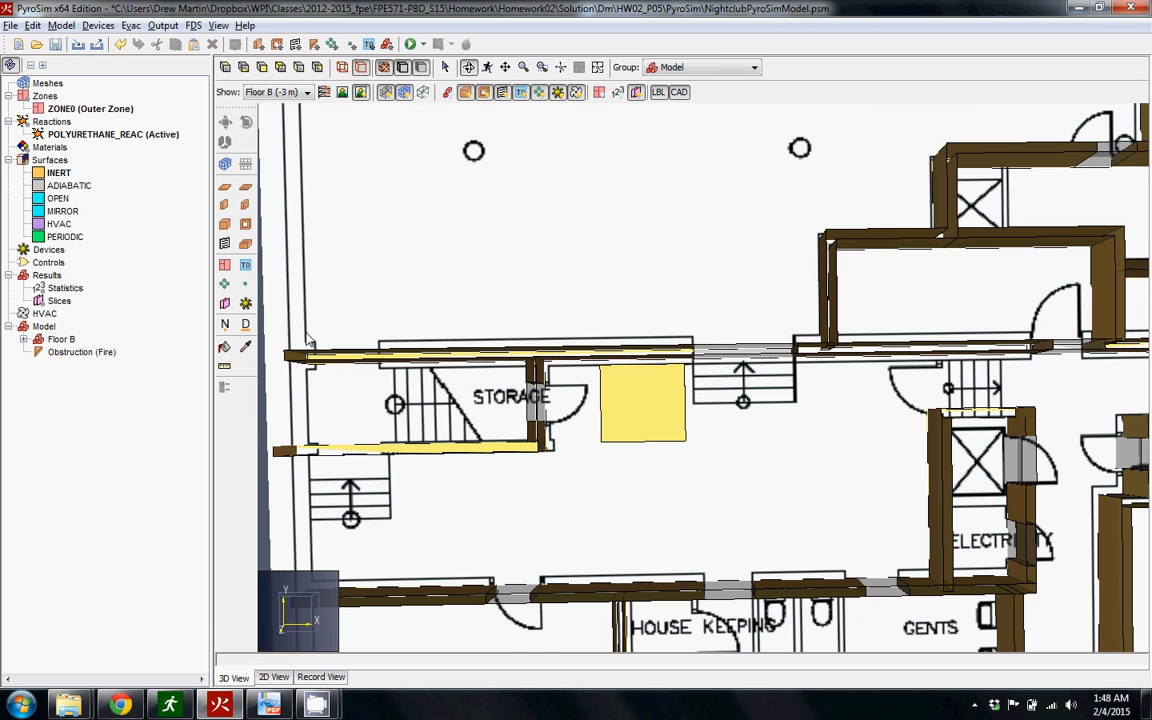
Draw a vent over the fire obstruction's top face between opposite corners, about 1.80 m by 1.64 m on the plane Z = -2.95 m
{"action": "left_click", "coordinate": [224, 243]}
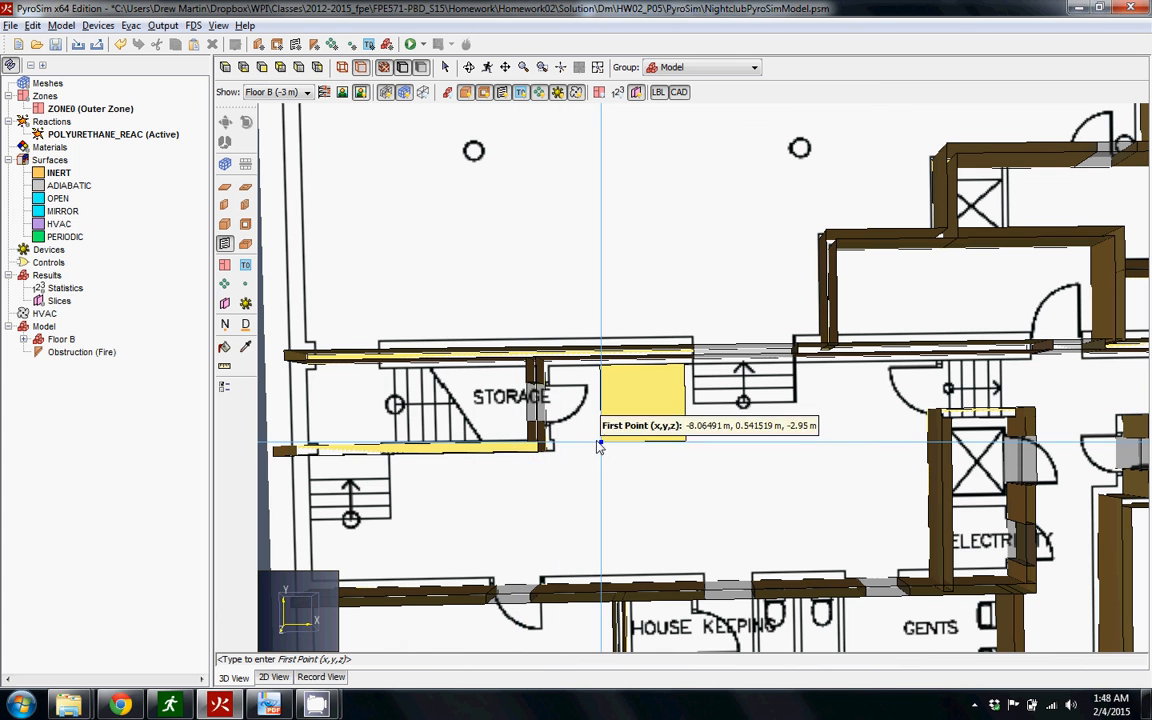
{"action": "left_click", "coordinate": [600, 441]}
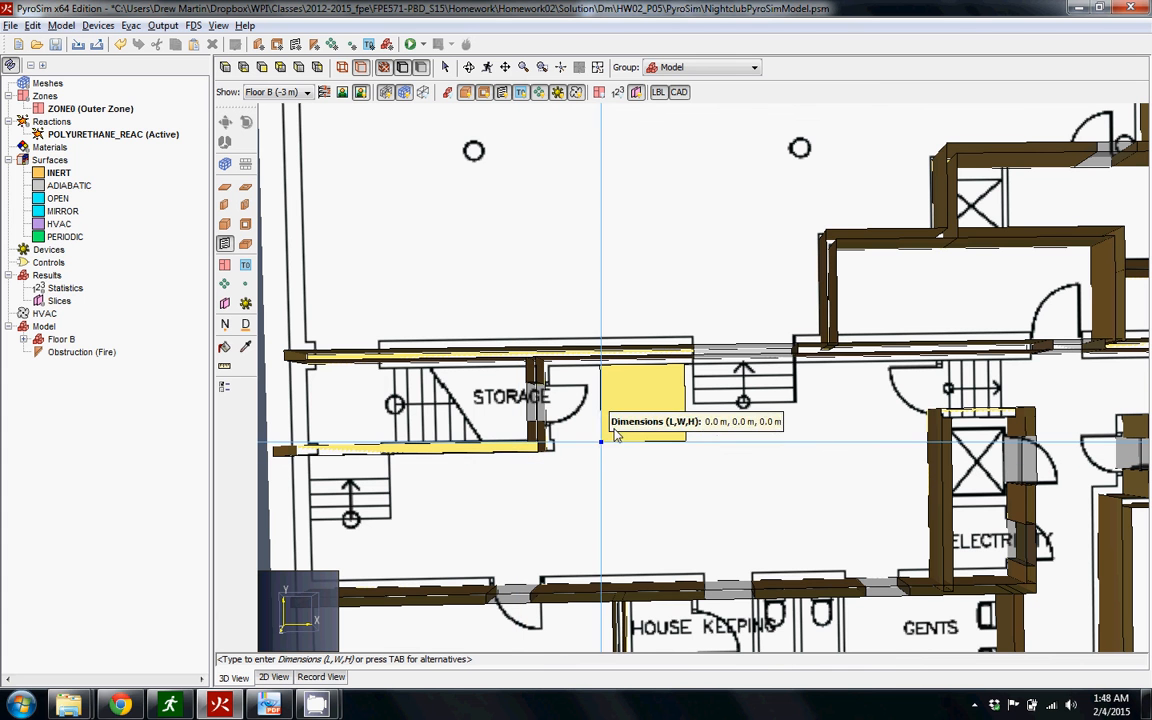
{"action": "left_click", "coordinate": [685, 369]}
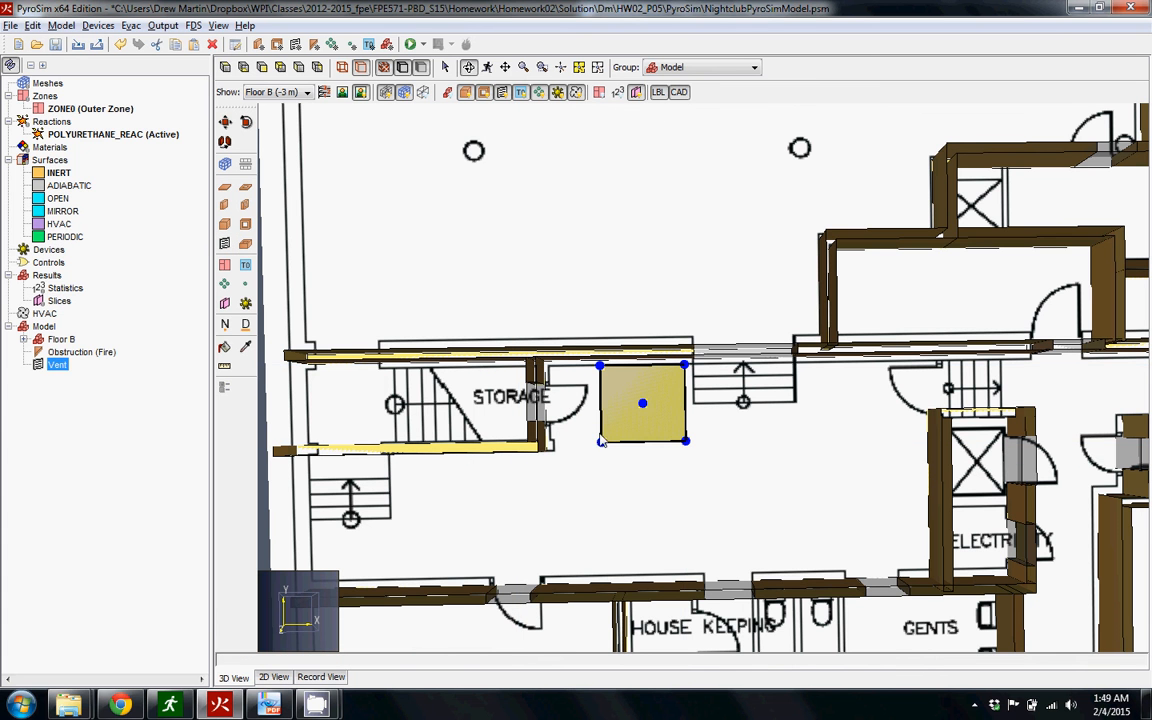
Examine the new vent's plane and bounds, its general properties and the surface types available for it
{"action": "double_click", "coordinate": [57, 365]}
{"action": "left_click", "coordinate": [469, 167]}
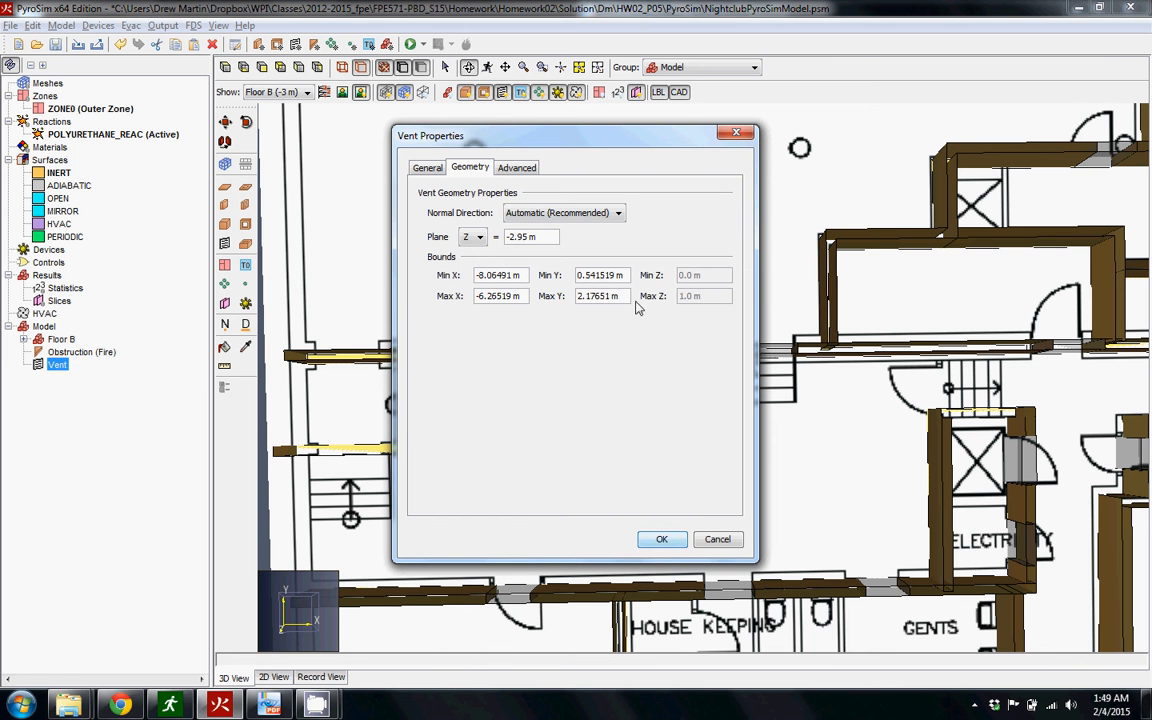
{"action": "left_click", "coordinate": [432, 169]}
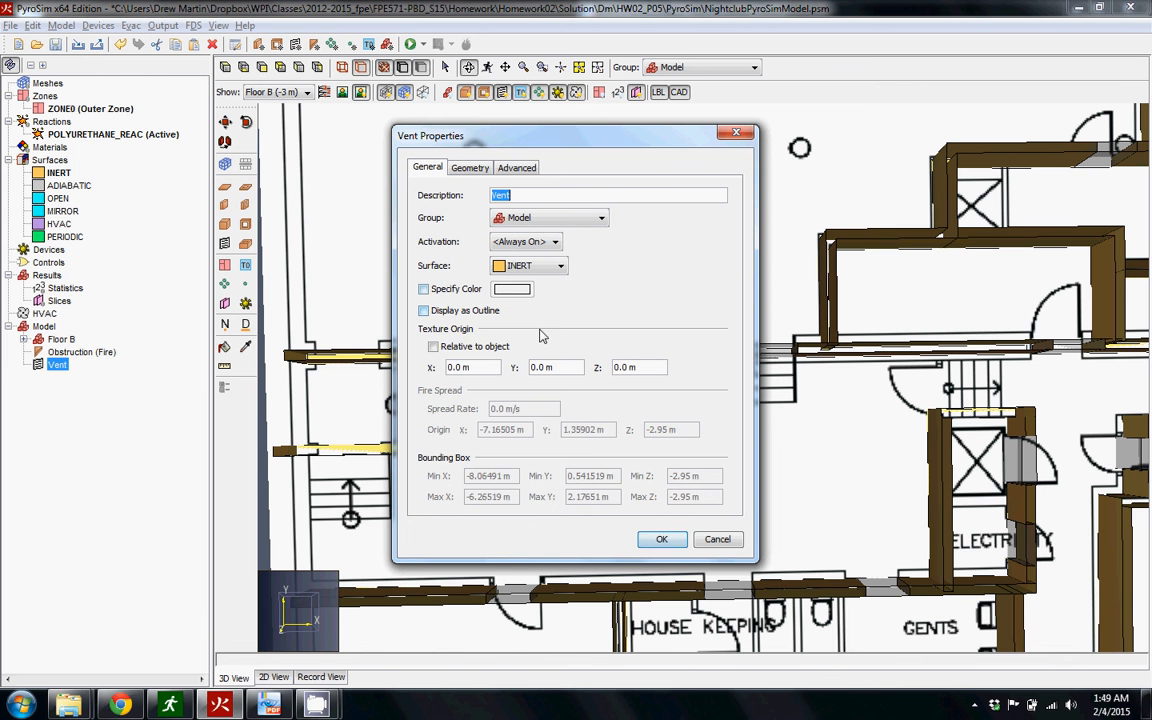
{"action": "left_click_drag", "start_coordinate": [555, 149], "coordinate": [320, 131]}
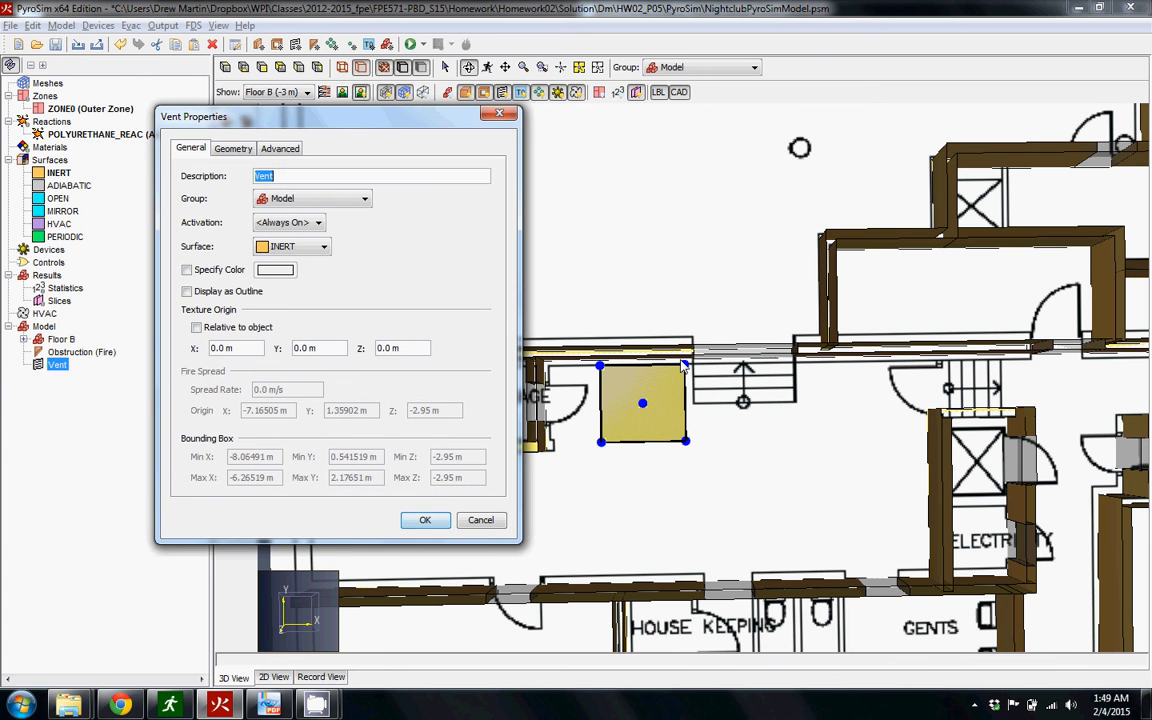
{"action": "left_click", "coordinate": [322, 247]}
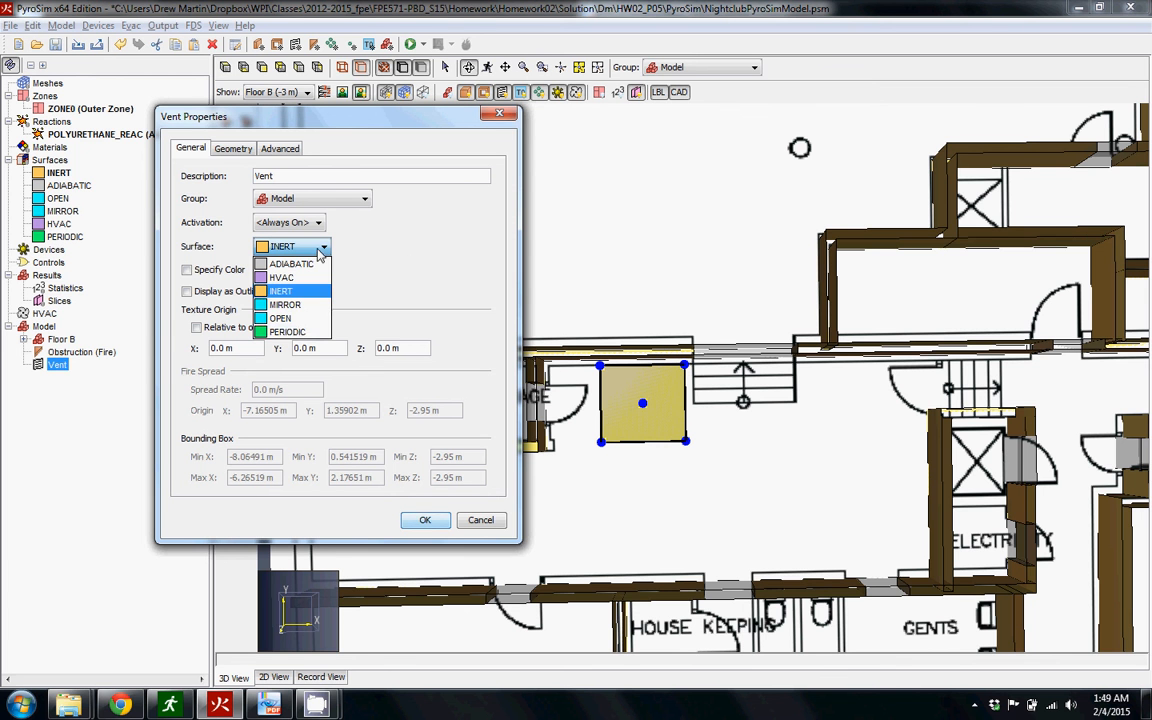
{"action": "left_click", "coordinate": [398, 258]}
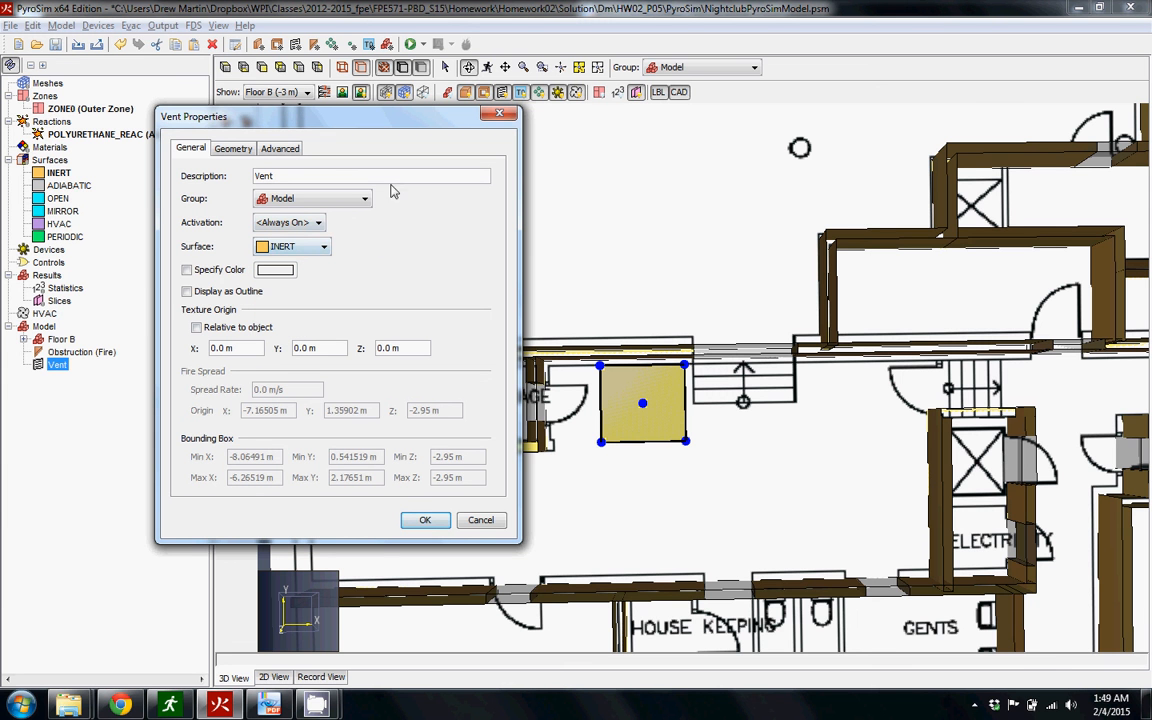
{"action": "left_click", "coordinate": [427, 522]}
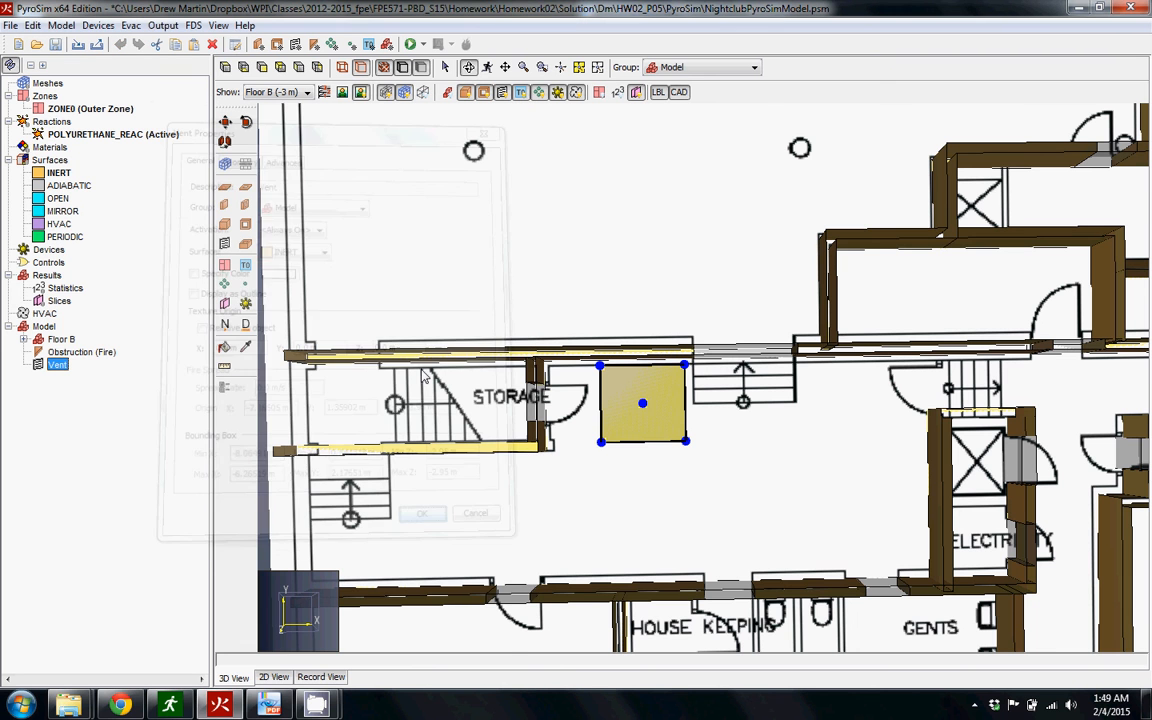
{"action": "left_click", "coordinate": [224, 545]}
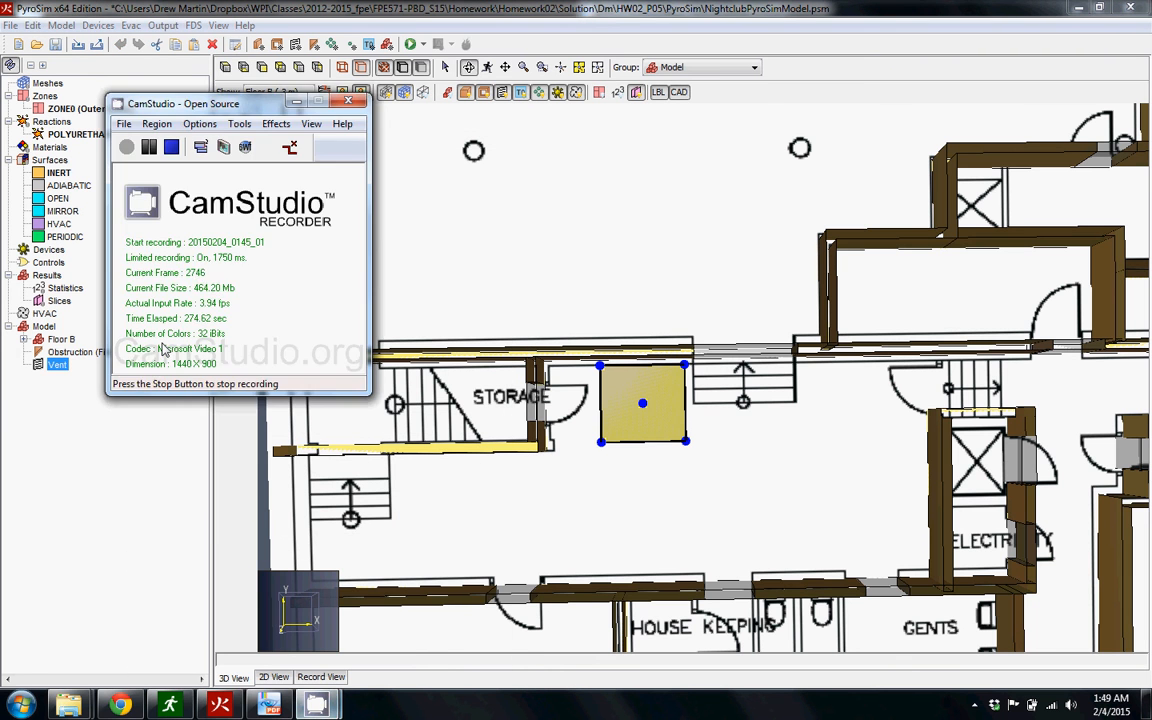